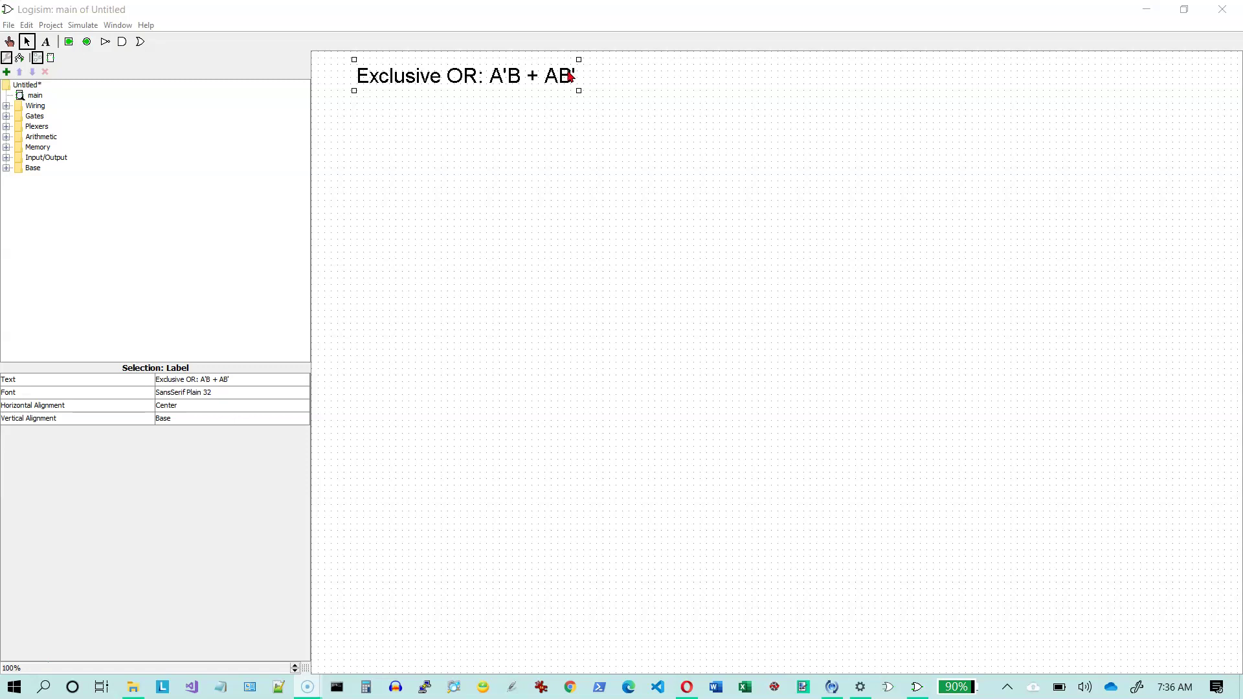
Step: Place a south-facing input pin below the title with a long wire running down from it
{"action": "left_click", "coordinate": [69, 41]}
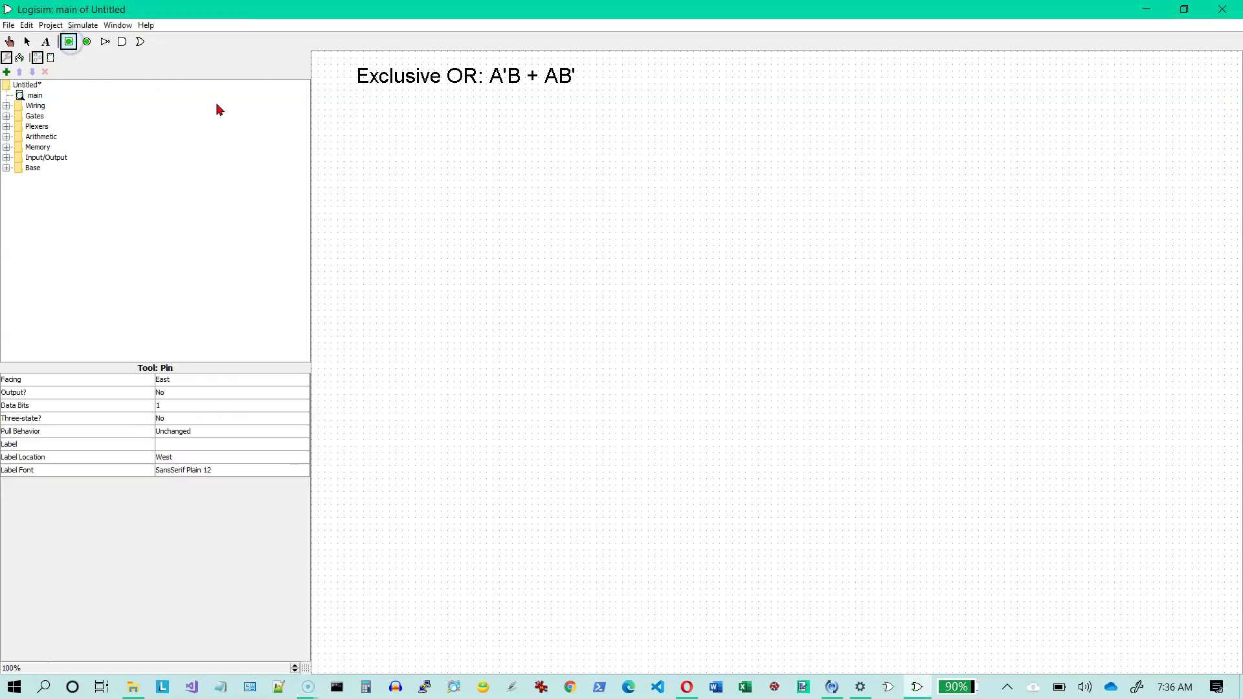
{"action": "left_click", "coordinate": [422, 142]}
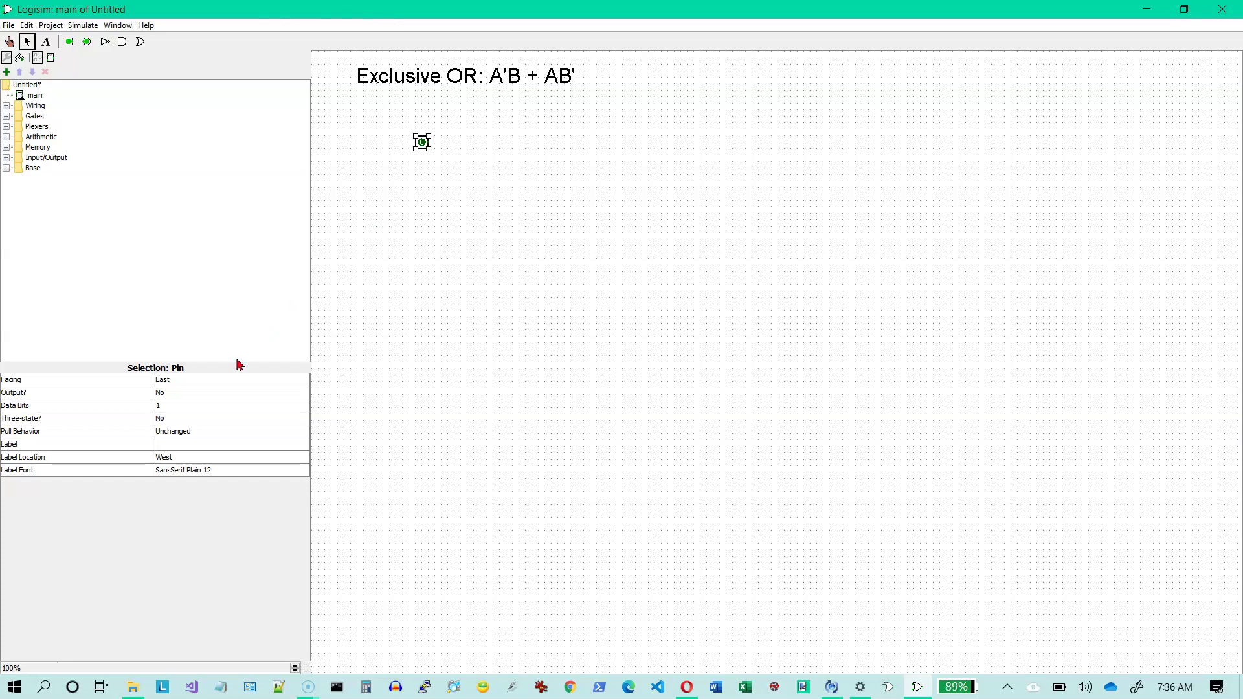
{"action": "left_click", "coordinate": [202, 383]}
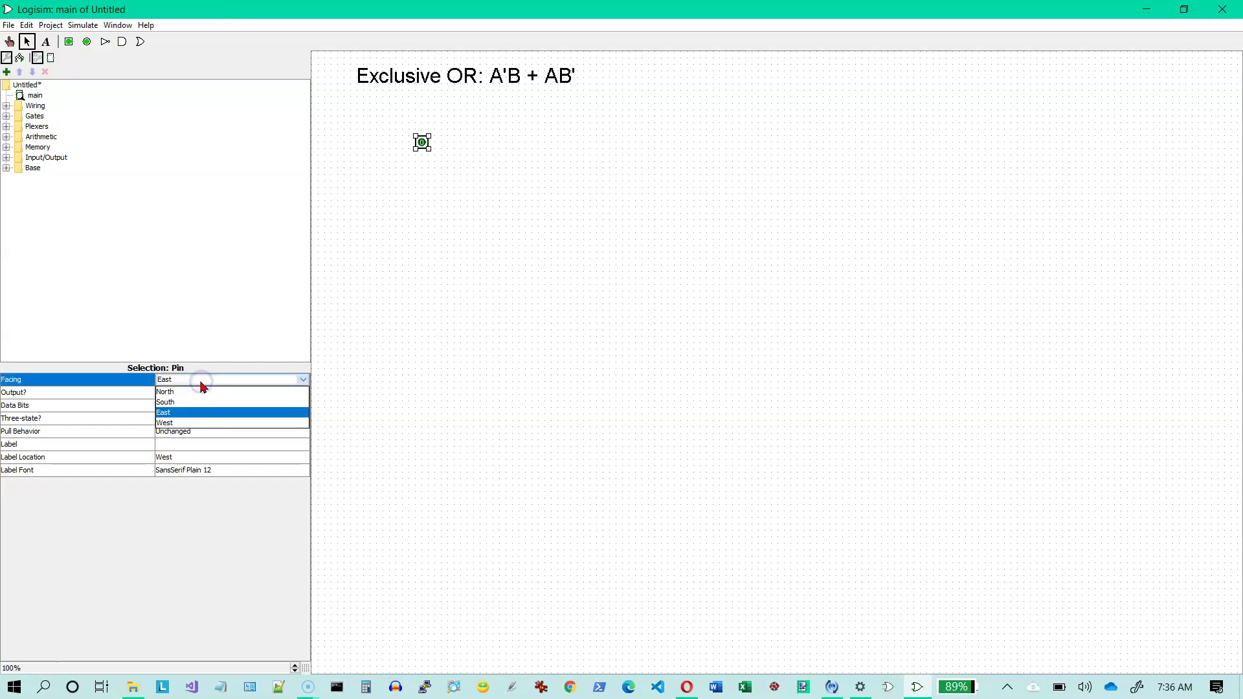
{"action": "left_click", "coordinate": [182, 404]}
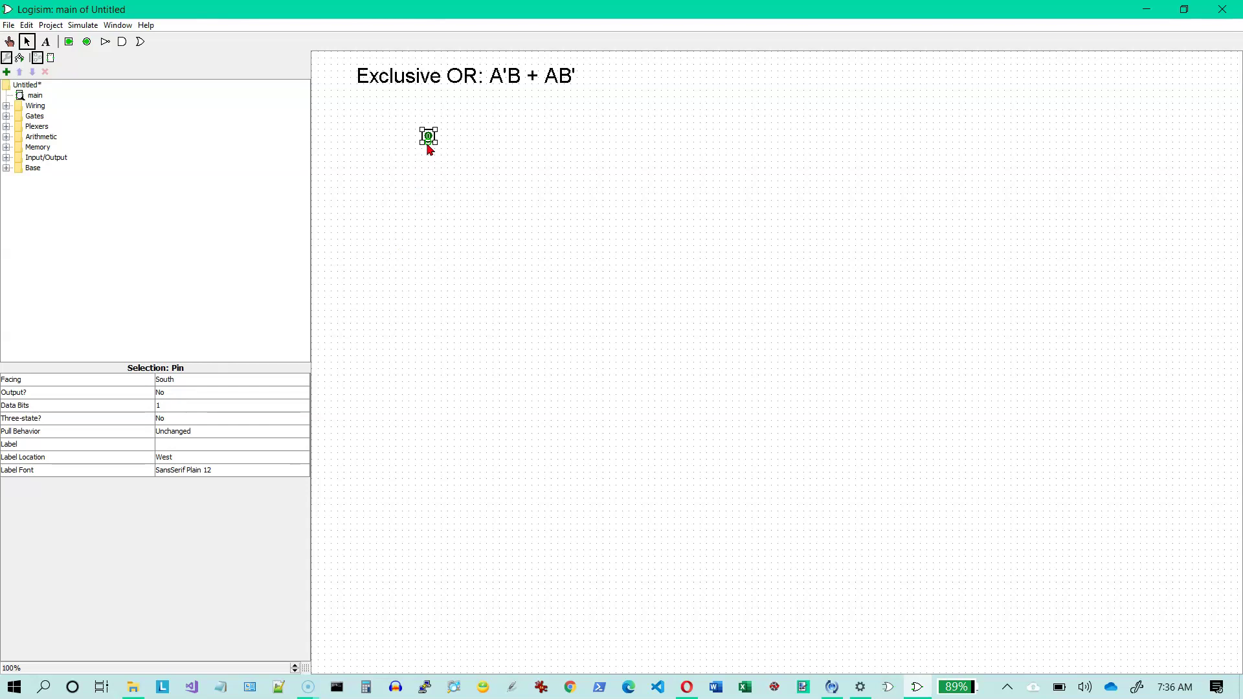
{"action": "left_click_drag", "start_coordinate": [428, 148], "coordinate": [428, 421]}
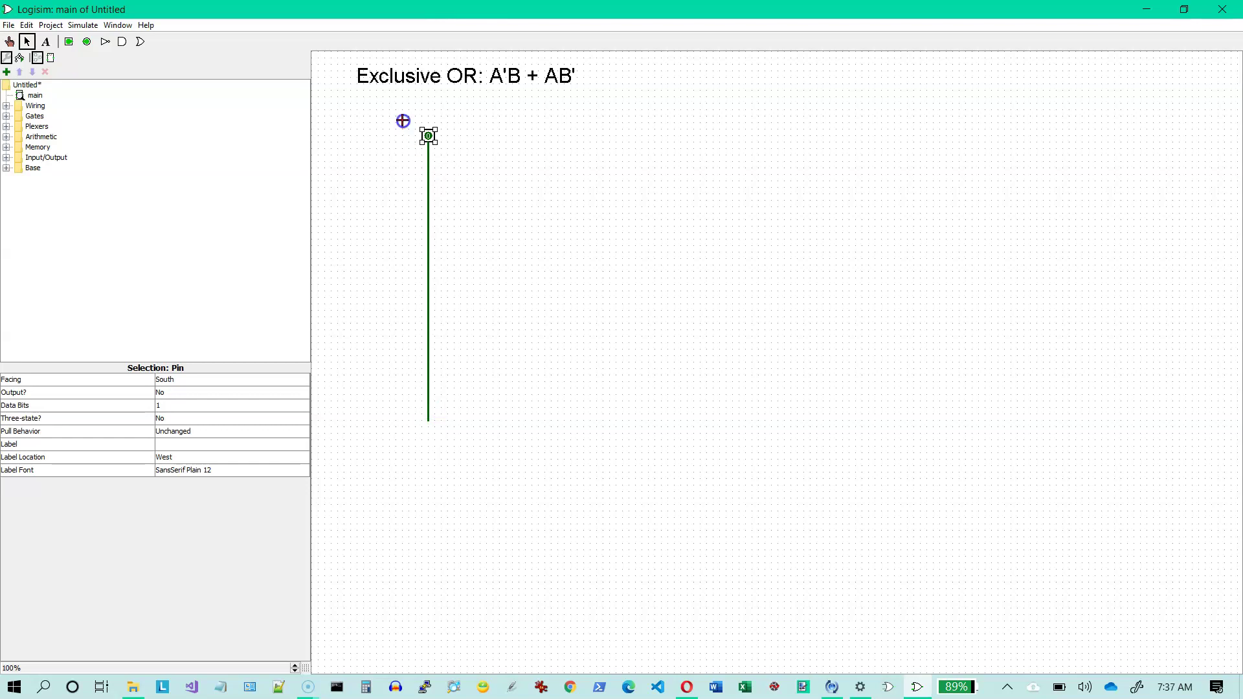
Step: Duplicate the pin and its wire with Ctrl+D and move the copy to the right
{"action": "left_click_drag", "start_coordinate": [402, 120], "coordinate": [483, 447]}
{"action": "key", "text": "ctrl+d"}
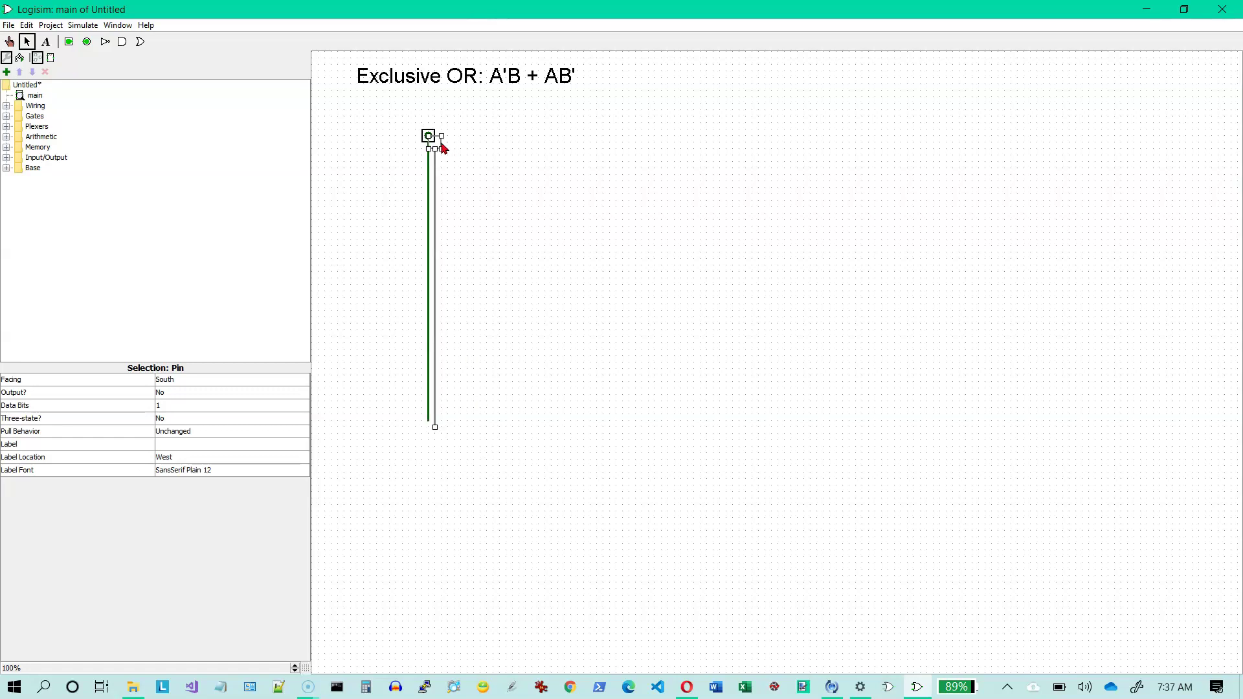
{"action": "left_click_drag", "start_coordinate": [436, 138], "coordinate": [478, 134]}
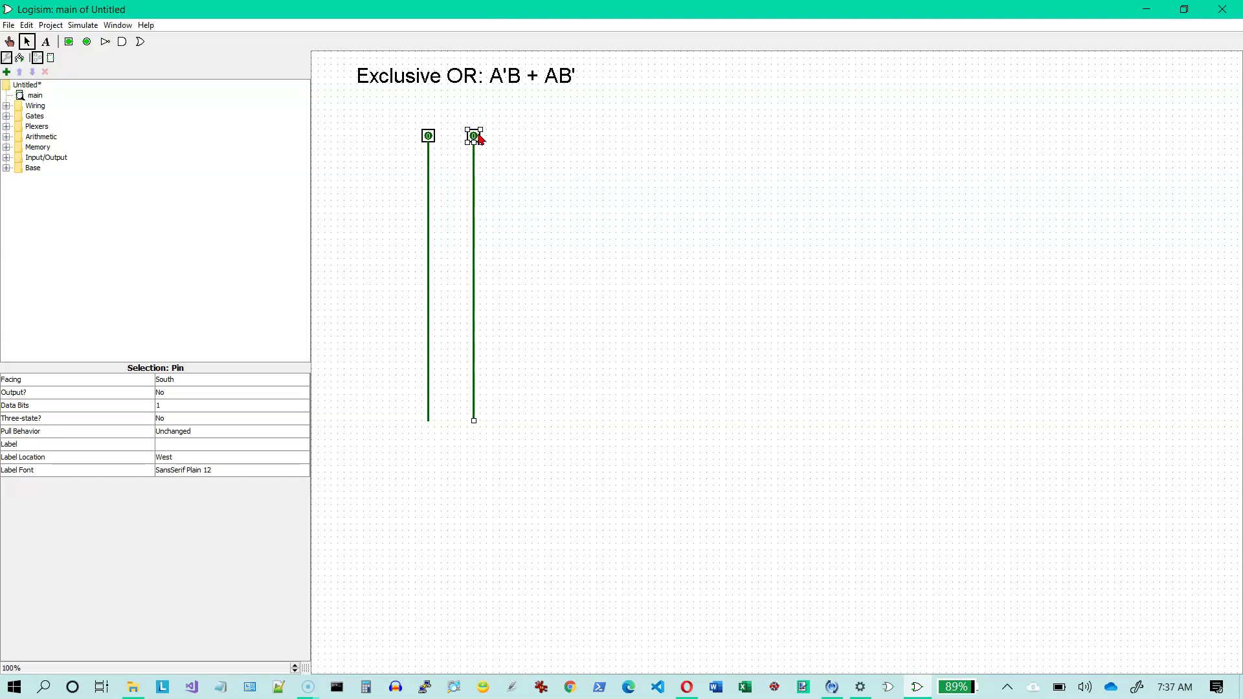
Step: Label the first pin A and set its label font size to 32
{"action": "left_click", "coordinate": [429, 137]}
{"action": "left_click", "coordinate": [181, 448]}
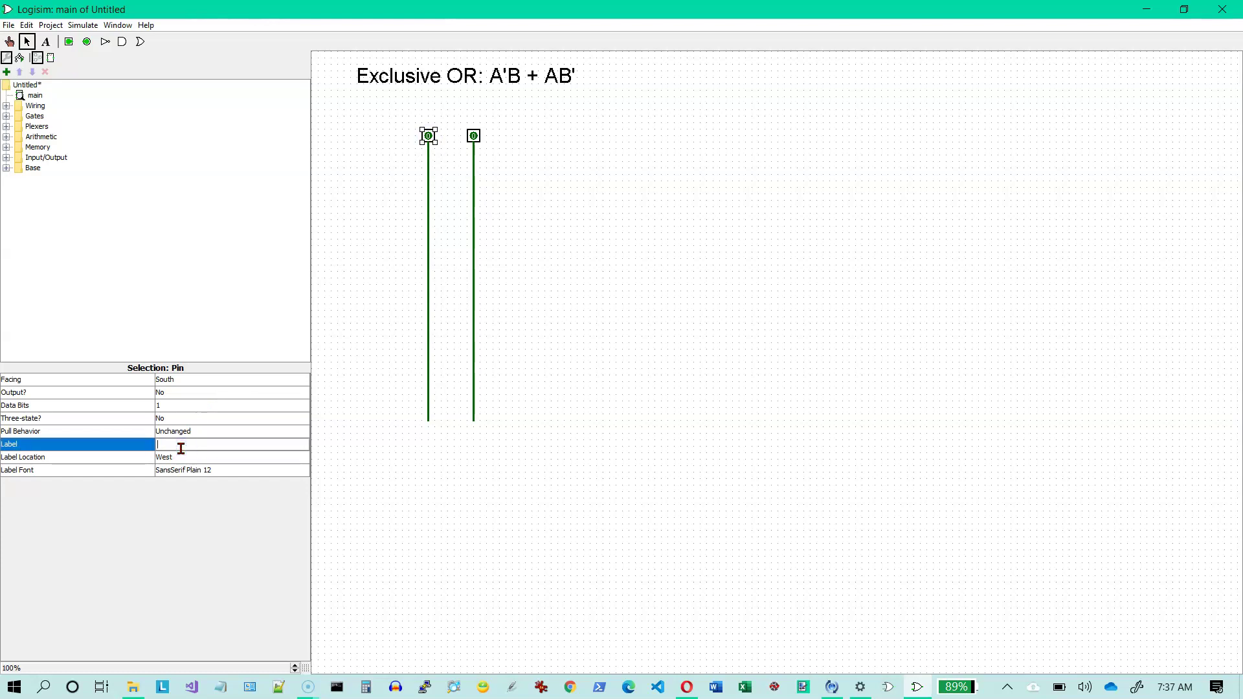
{"action": "key", "text": "Return"}
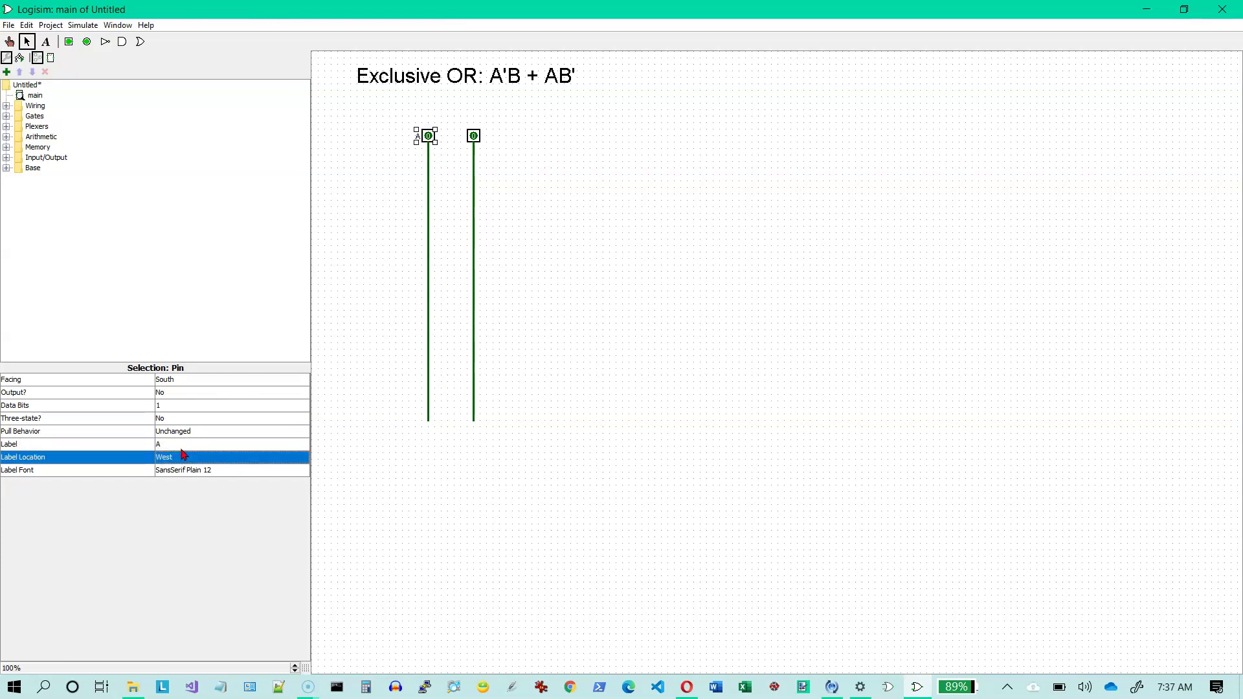
{"action": "left_click", "coordinate": [182, 448]}
{"action": "left_click", "coordinate": [200, 471]}
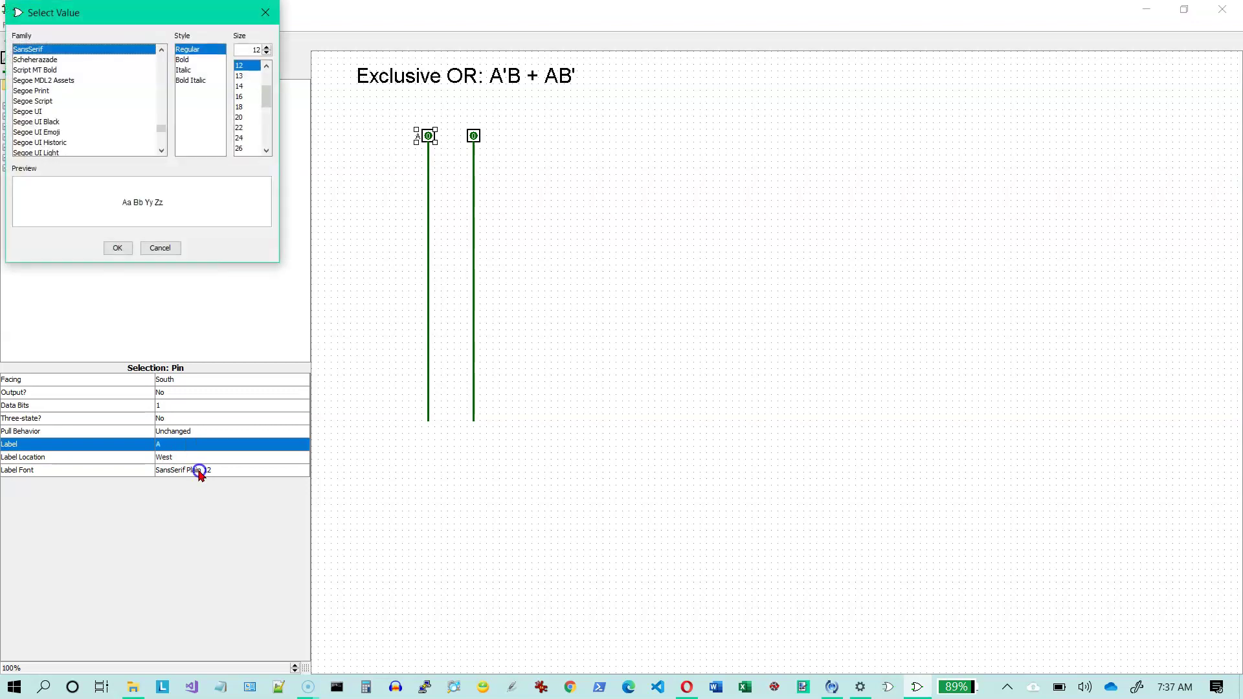
{"action": "scroll", "coordinate": [266, 150], "scroll_direction": "down", "scroll_amount": 3}
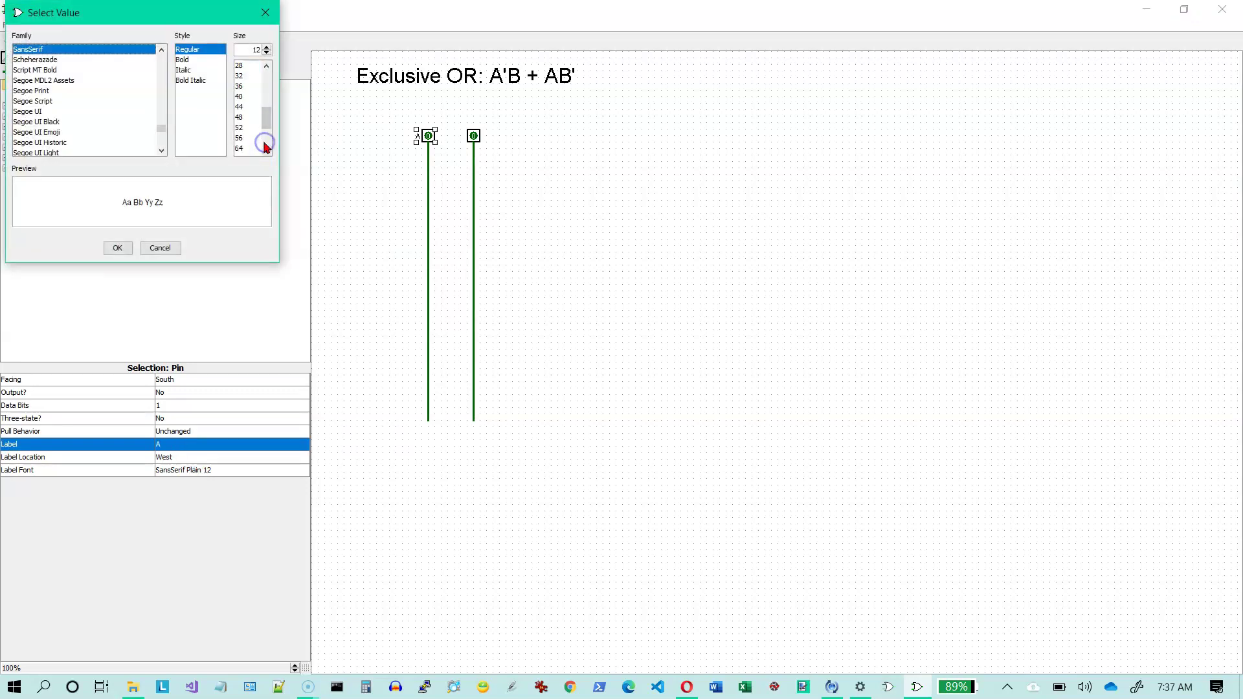
{"action": "left_click", "coordinate": [239, 76]}
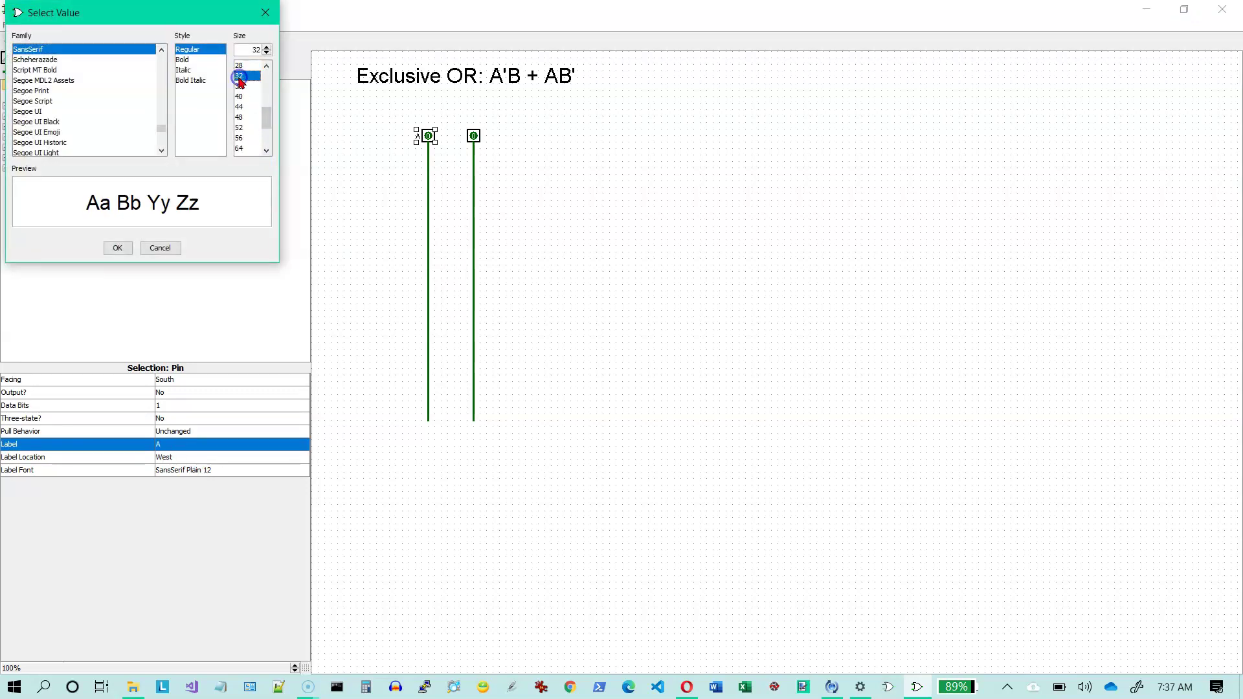
{"action": "left_click", "coordinate": [119, 252]}
Step: Label the second pin B and set its label font size to 32
{"action": "left_click", "coordinate": [474, 135]}
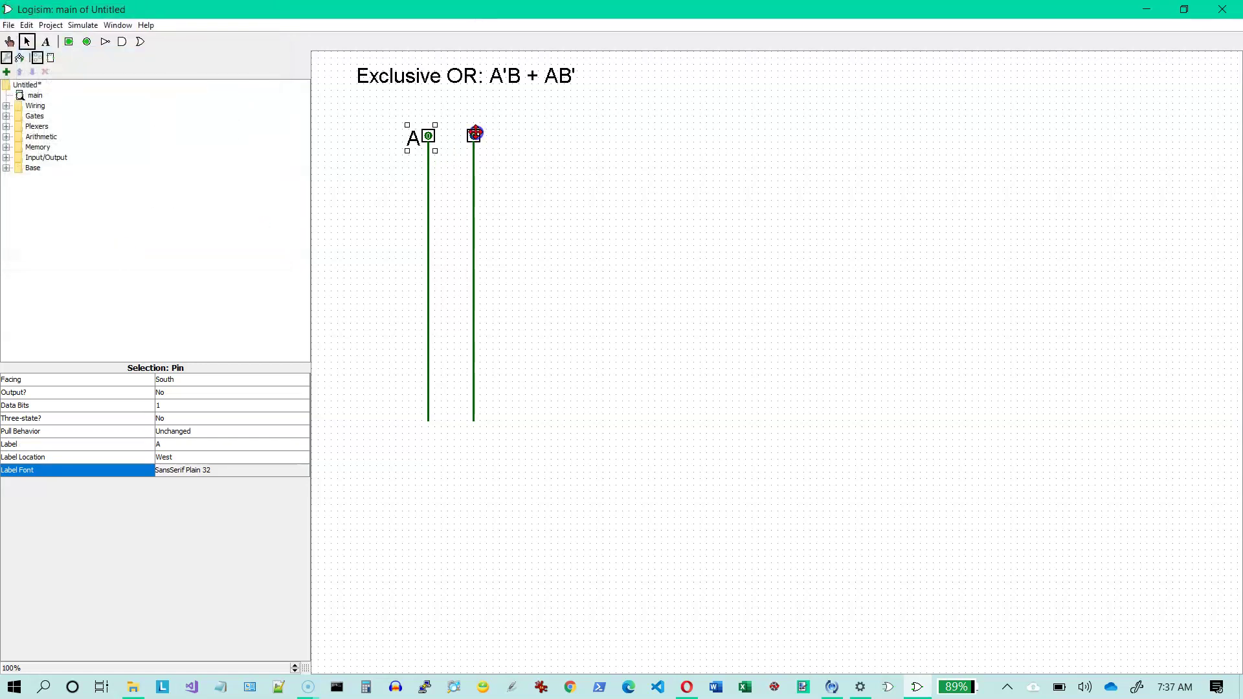
{"action": "left_click", "coordinate": [188, 446]}
{"action": "type", "text": "B"}
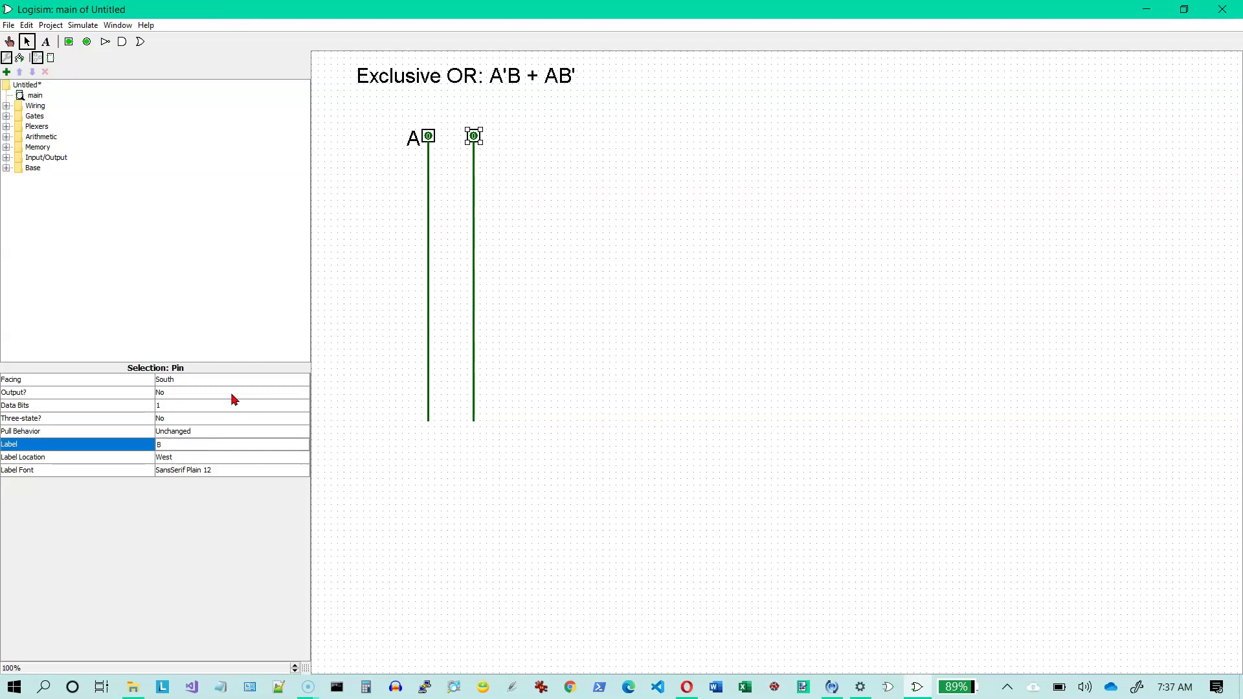
{"action": "left_click", "coordinate": [193, 473]}
{"action": "left_click", "coordinate": [267, 129]}
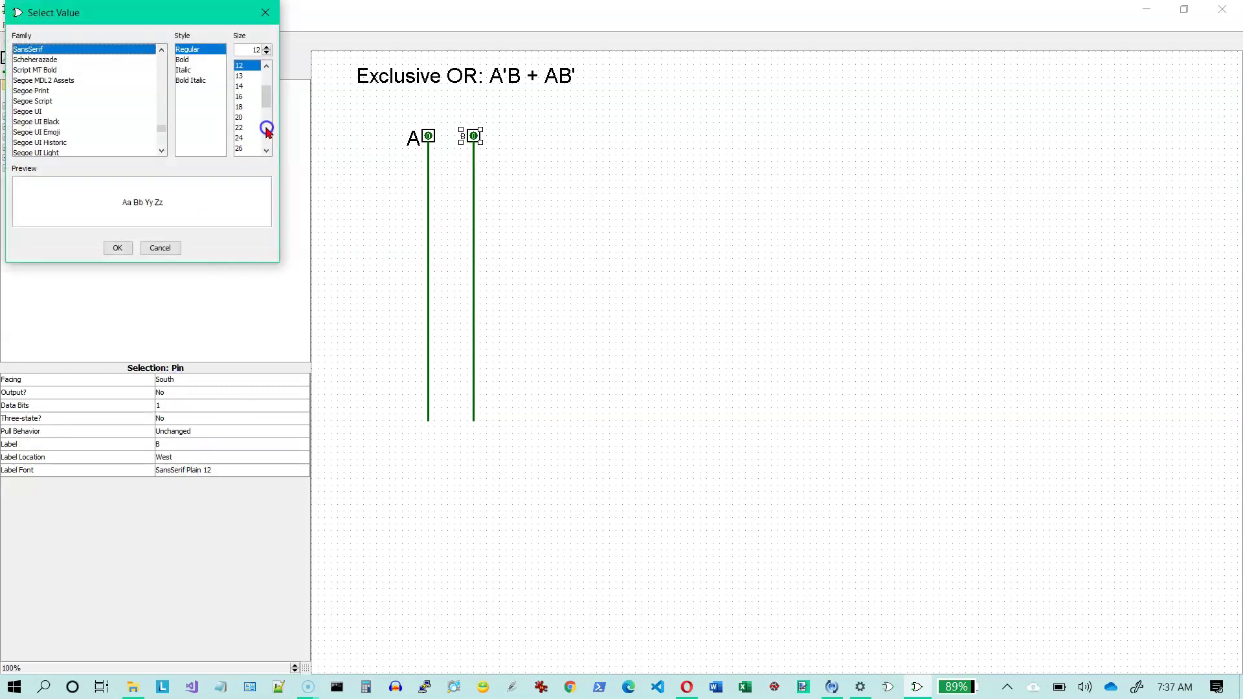
{"action": "left_click", "coordinate": [267, 128]}
{"action": "left_click", "coordinate": [249, 75]}
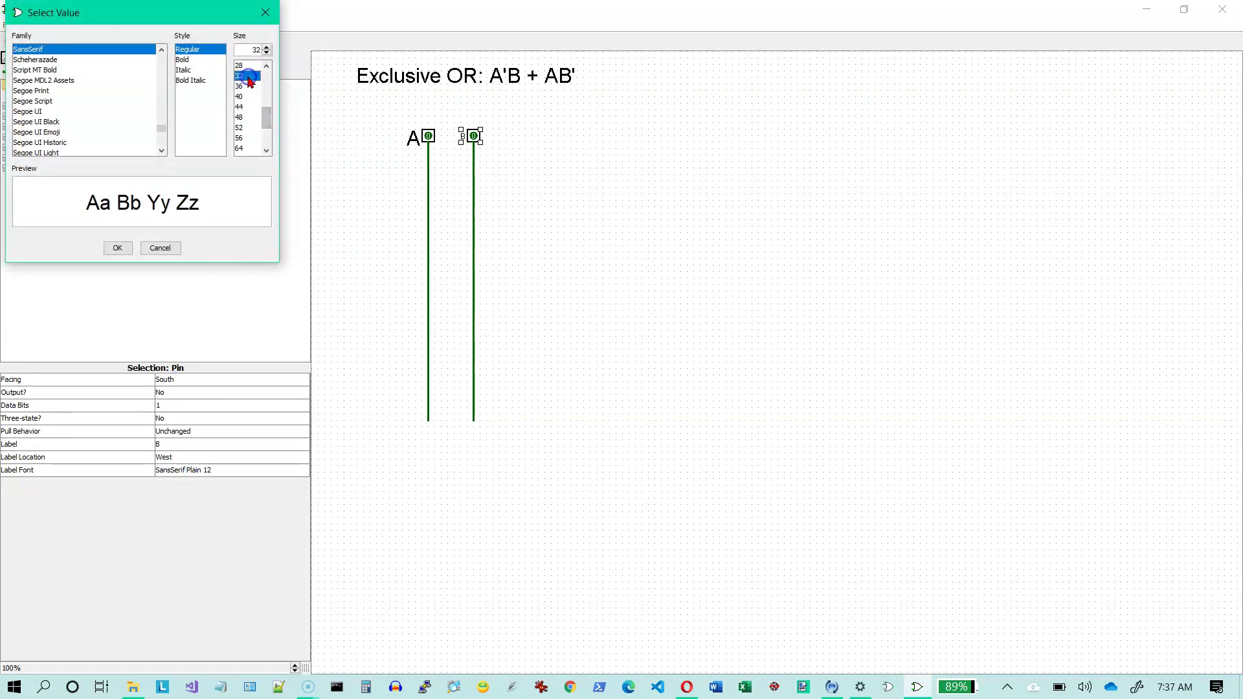
{"action": "left_click", "coordinate": [122, 251]}
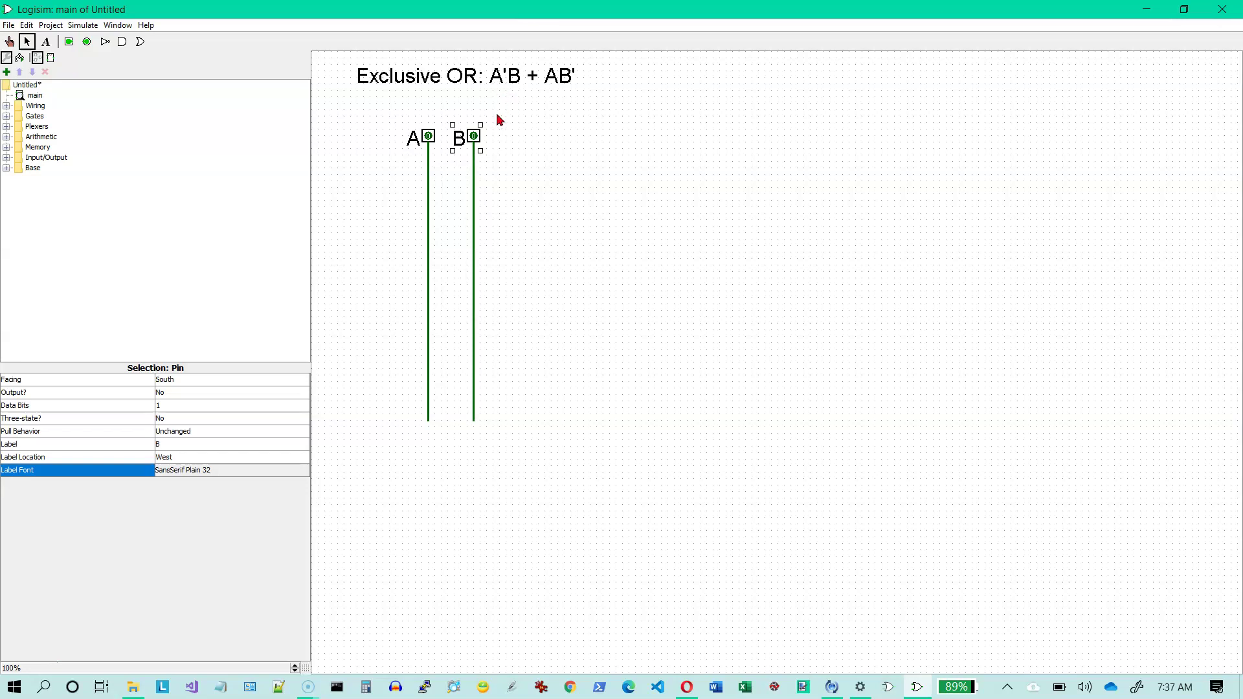
Step: Place two NOT gates right of the input lines, one near the top and one lower down
{"action": "left_click", "coordinate": [105, 43]}
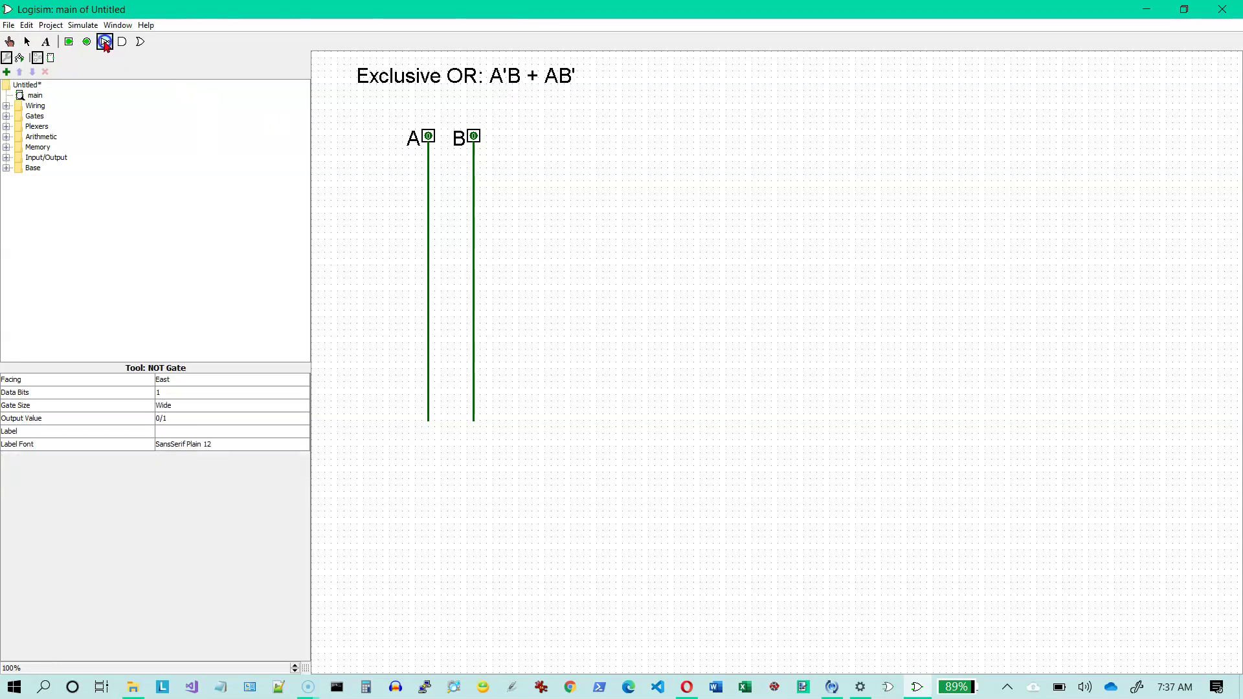
{"action": "left_click", "coordinate": [548, 181]}
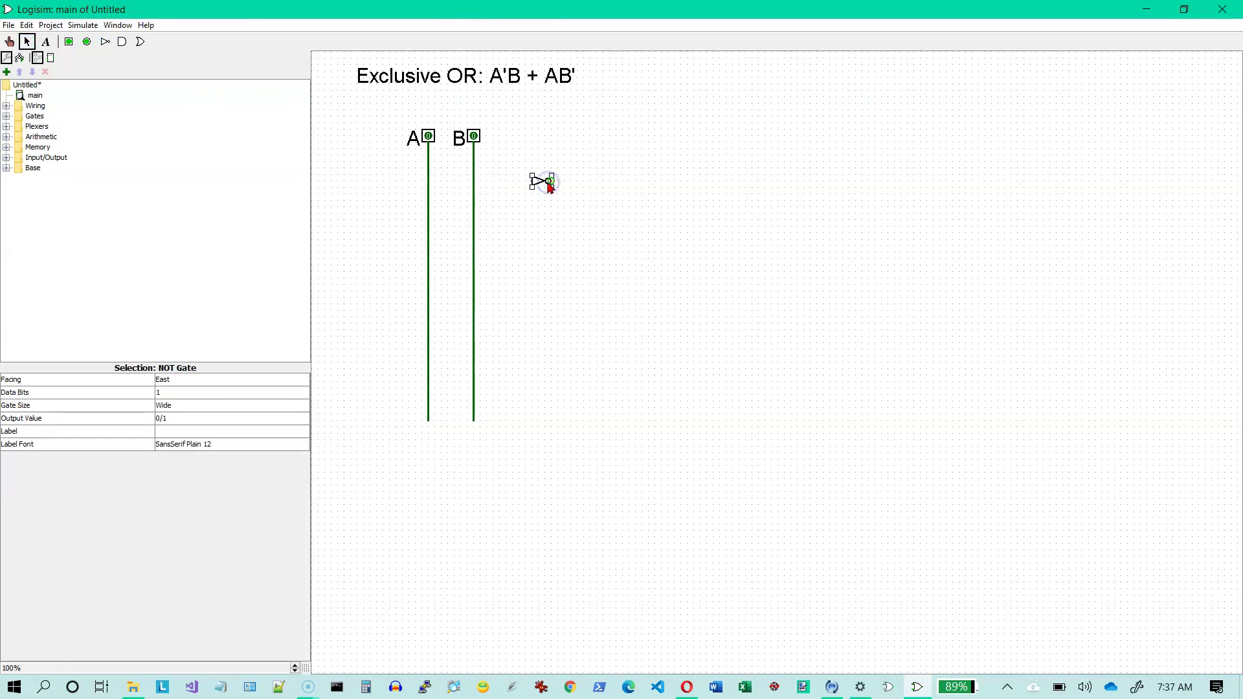
{"action": "left_click", "coordinate": [105, 42]}
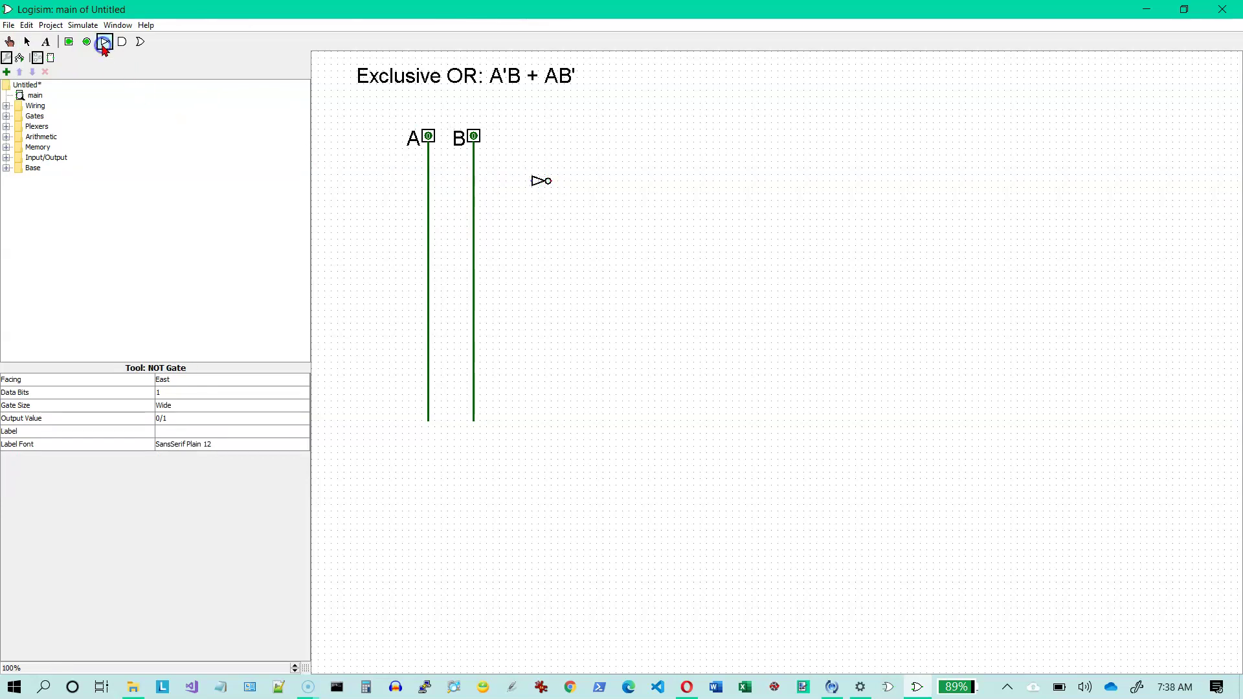
{"action": "left_click", "coordinate": [551, 341]}
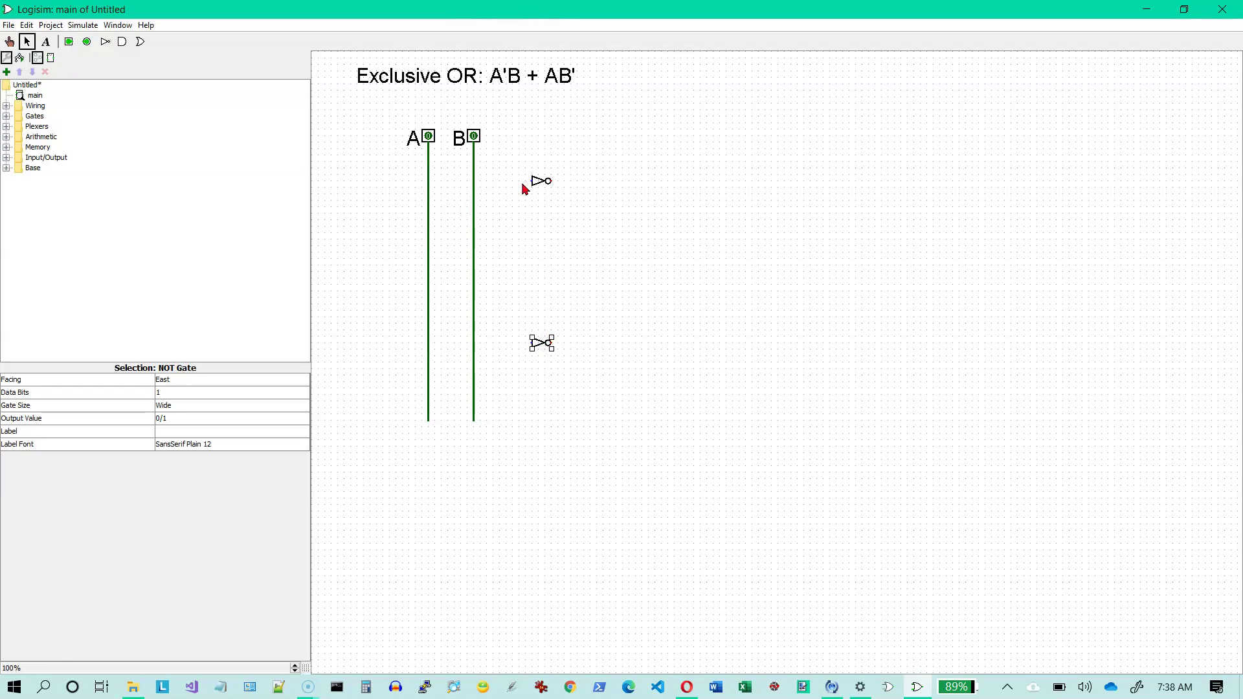
Step: Wire line A to the upper NOT gate and line B to the lower one, plus a branch from B
{"action": "left_click_drag", "start_coordinate": [531, 183], "coordinate": [428, 181]}
{"action": "left_click_drag", "start_coordinate": [532, 343], "coordinate": [474, 342]}
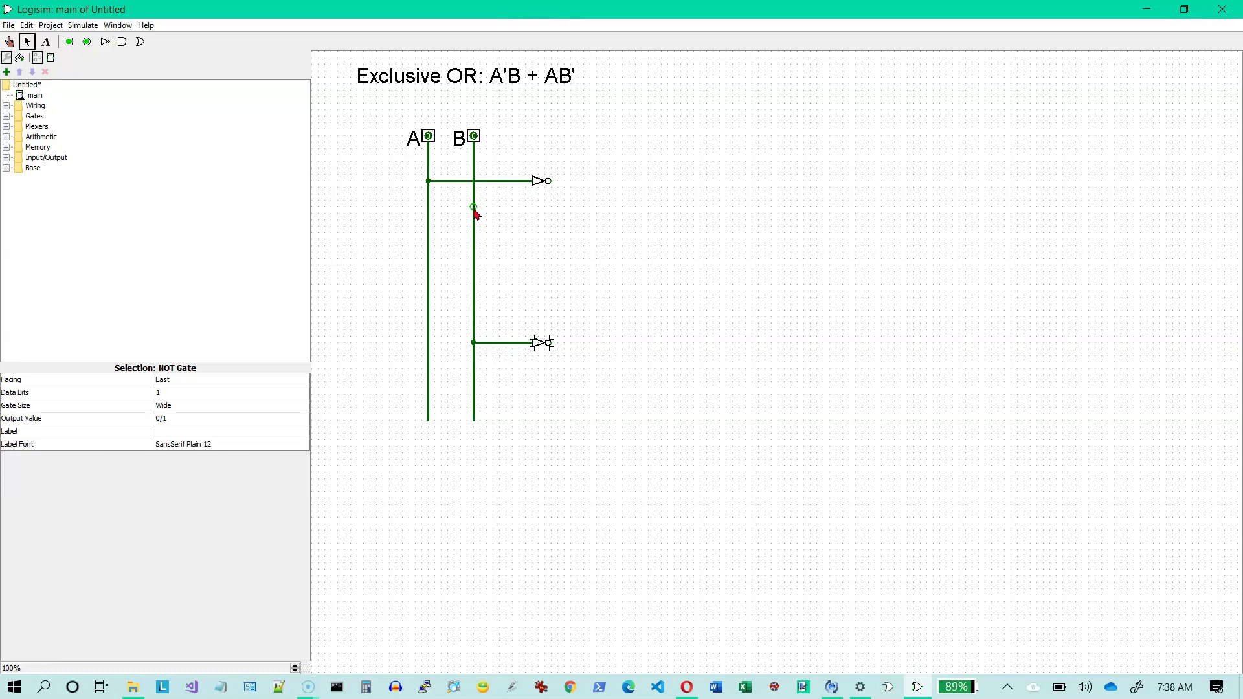
{"action": "left_click_drag", "start_coordinate": [475, 208], "coordinate": [551, 212]}
Step: Place an AND gate after the upper NOT gate and set its Number Of Inputs to 2
{"action": "left_click", "coordinate": [123, 42]}
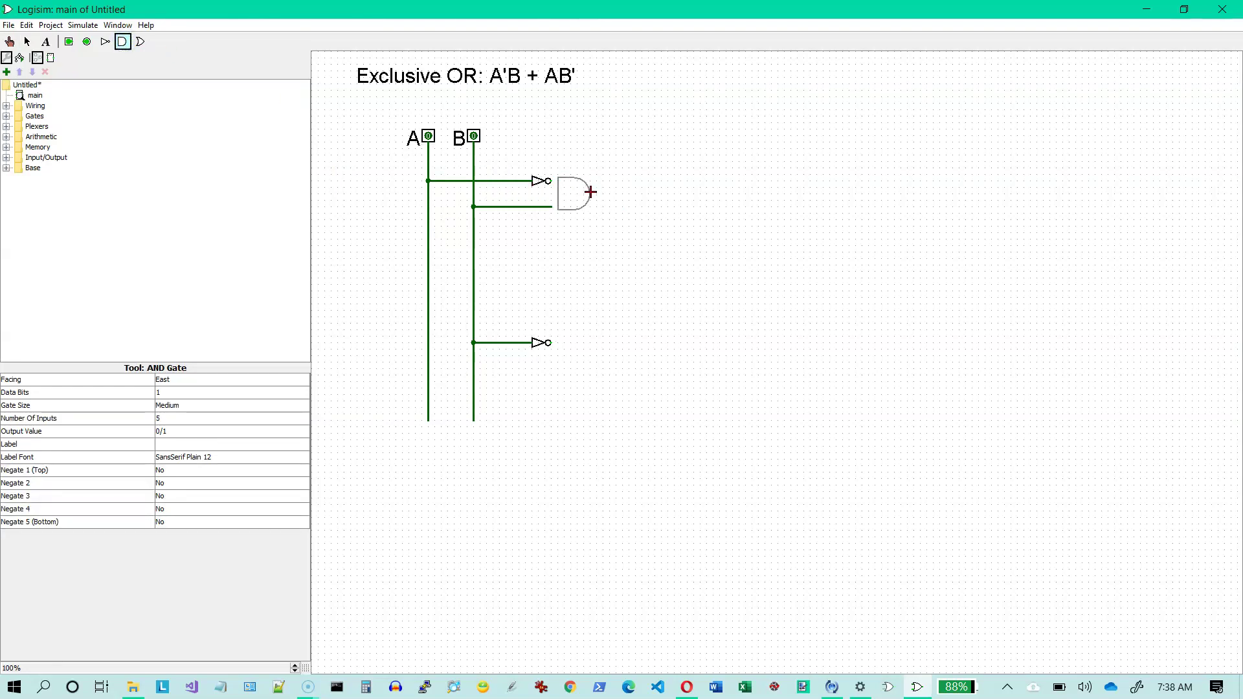
{"action": "left_click", "coordinate": [590, 193]}
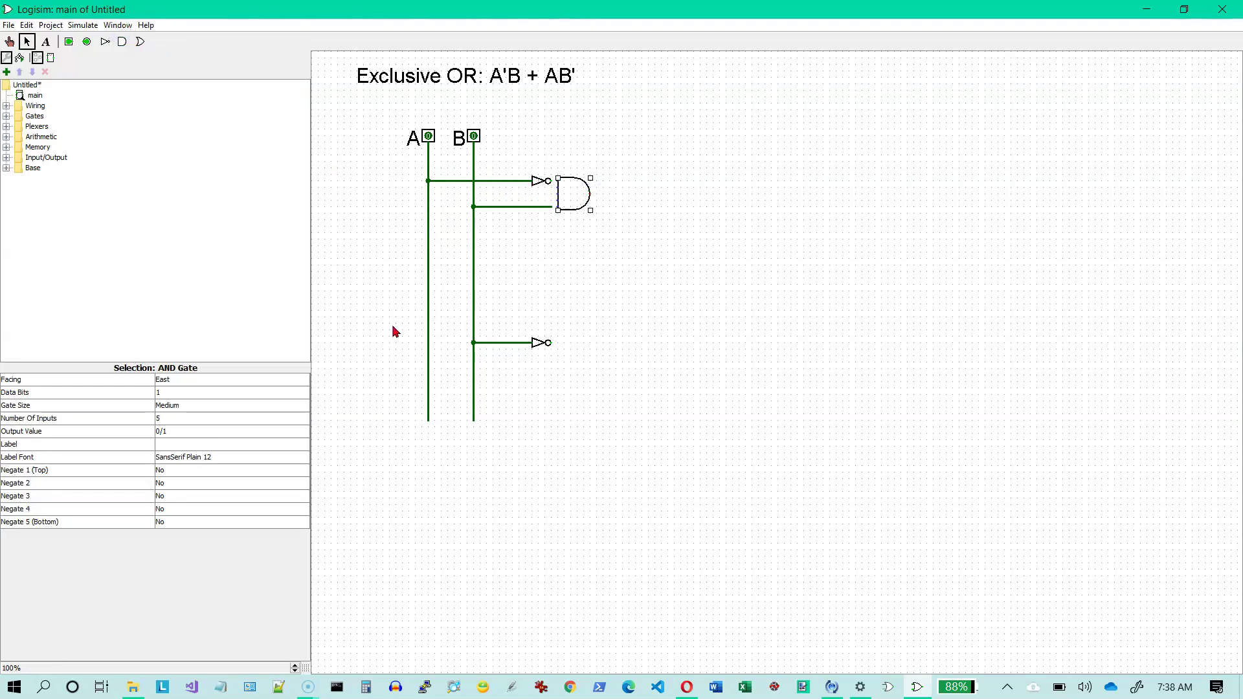
{"action": "left_click", "coordinate": [175, 420]}
{"action": "scroll", "coordinate": [175, 433], "scroll_direction": "up", "scroll_amount": 1}
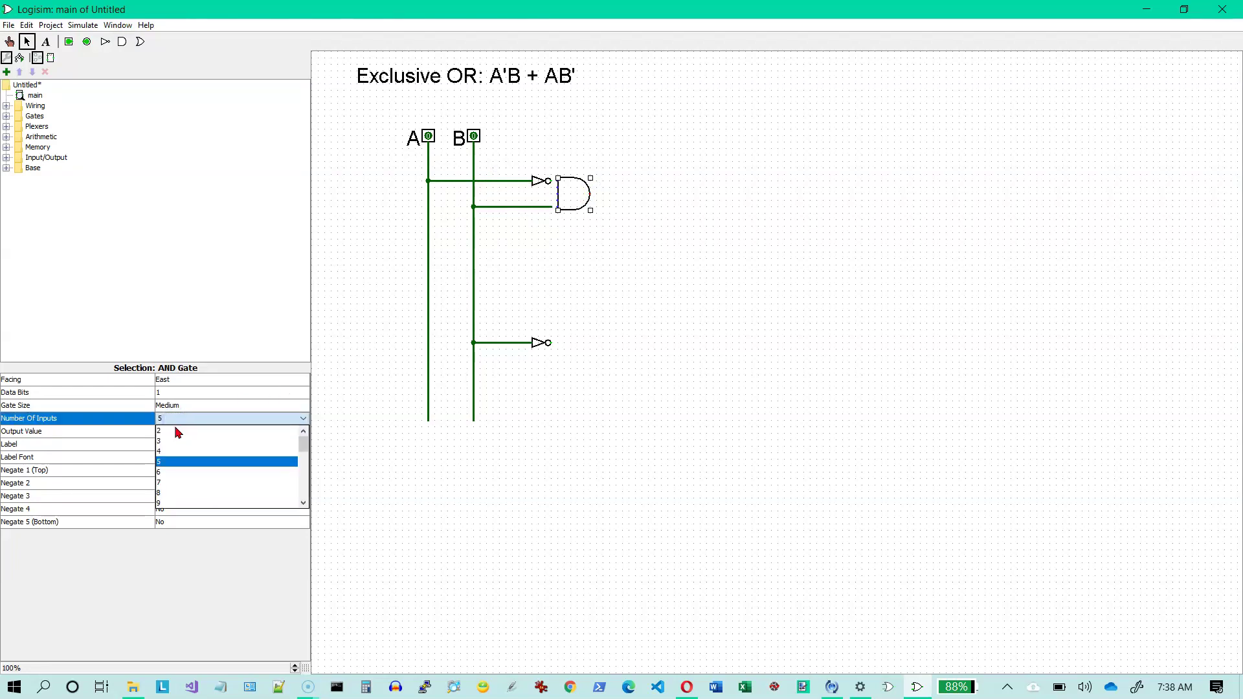
{"action": "left_click", "coordinate": [163, 431]}
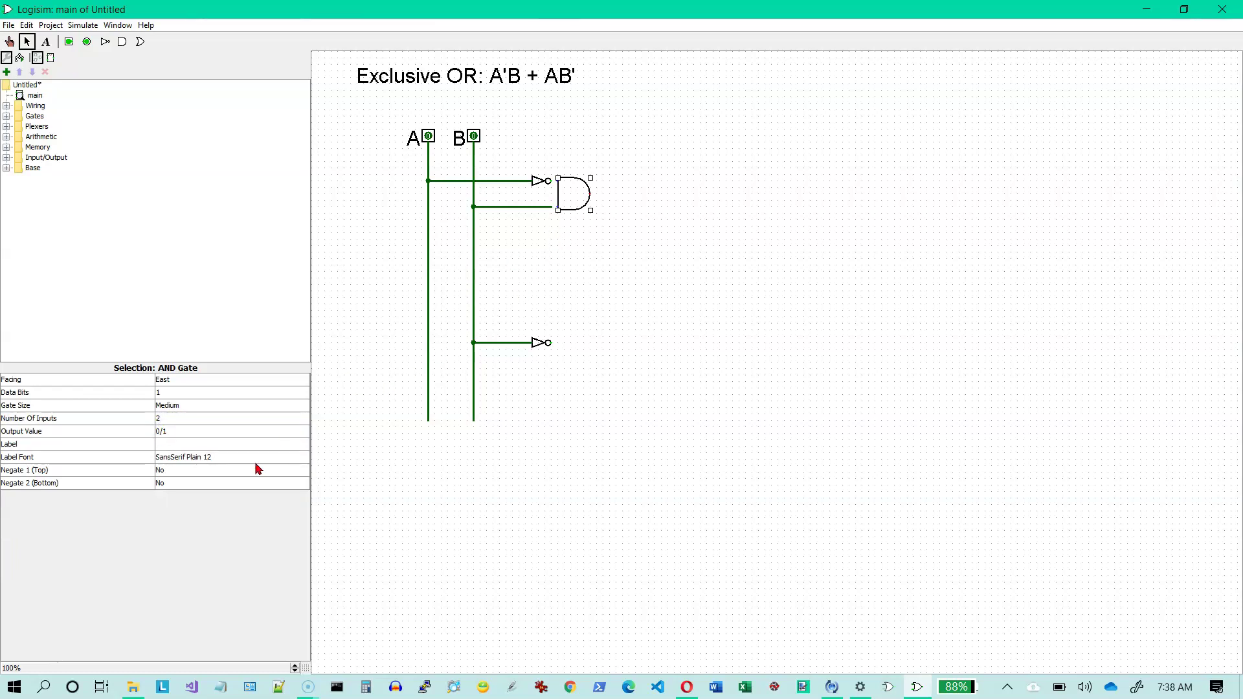
Step: Zoom to 200% and wire inverted A and the B branch into the upper AND gate's inputs
{"action": "left_click", "coordinate": [295, 665]}
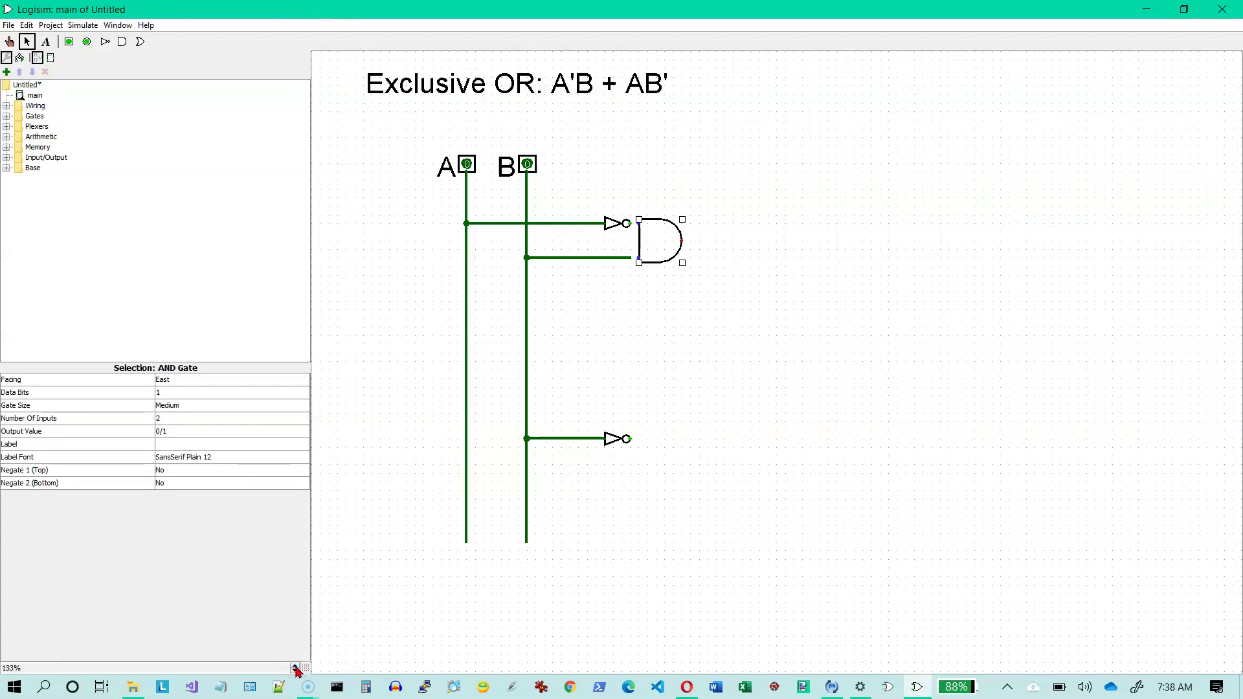
{"action": "left_click", "coordinate": [295, 666]}
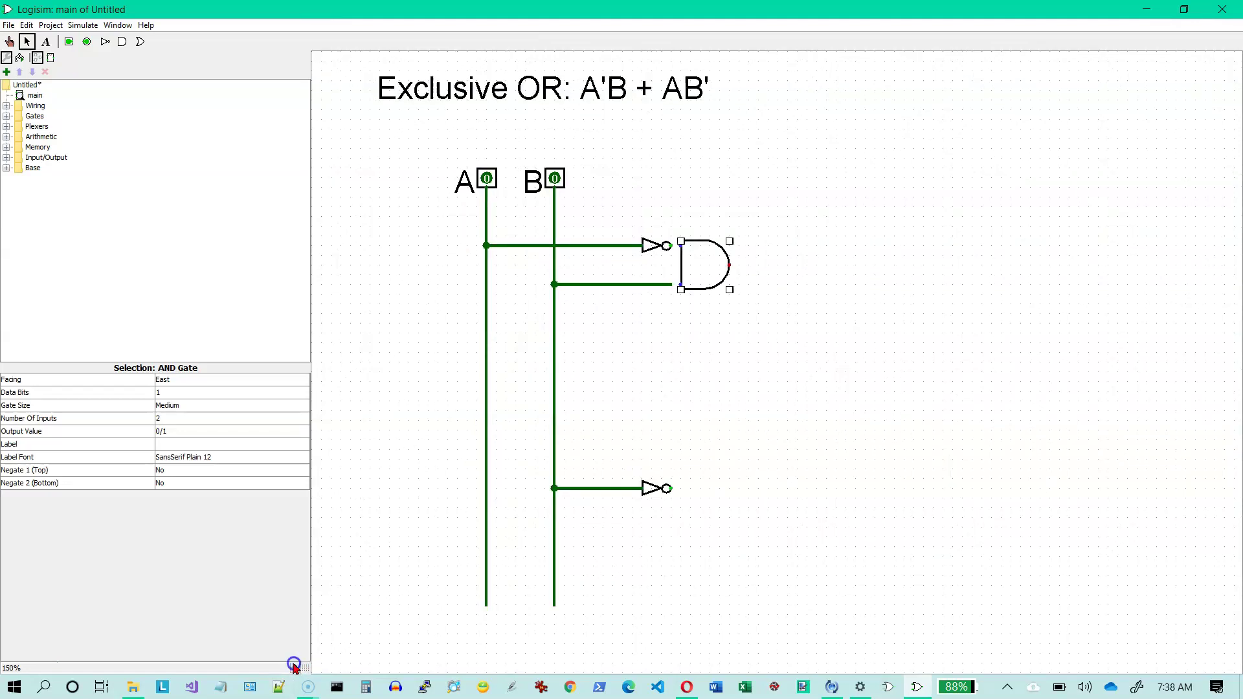
{"action": "left_click", "coordinate": [295, 665]}
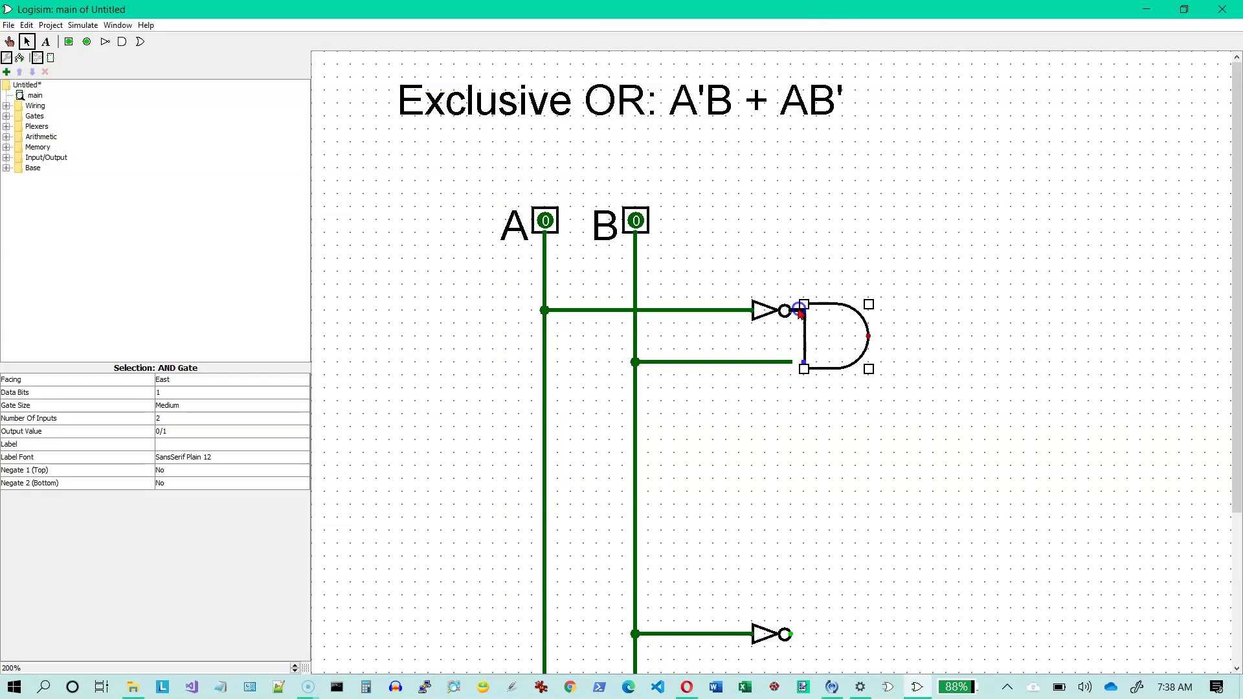
{"action": "left_click_drag", "start_coordinate": [801, 310], "coordinate": [791, 310]}
{"action": "left_click_drag", "start_coordinate": [793, 365], "coordinate": [802, 363]}
Step: Copy the AND gate and align the copy with the lower NOT gate's output
{"action": "right_click", "coordinate": [844, 344]}
{"action": "left_click_drag", "start_coordinate": [844, 344], "coordinate": [832, 648]}
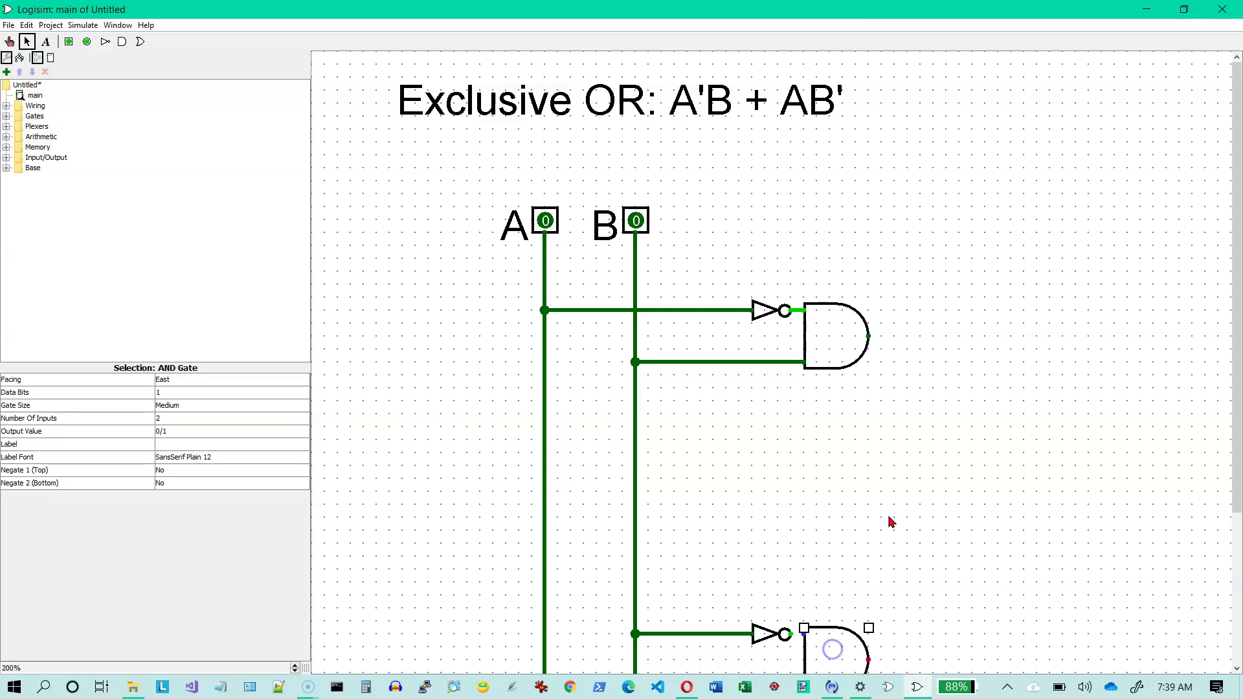
{"action": "scroll", "coordinate": [892, 521], "scroll_direction": "down", "scroll_amount": 3}
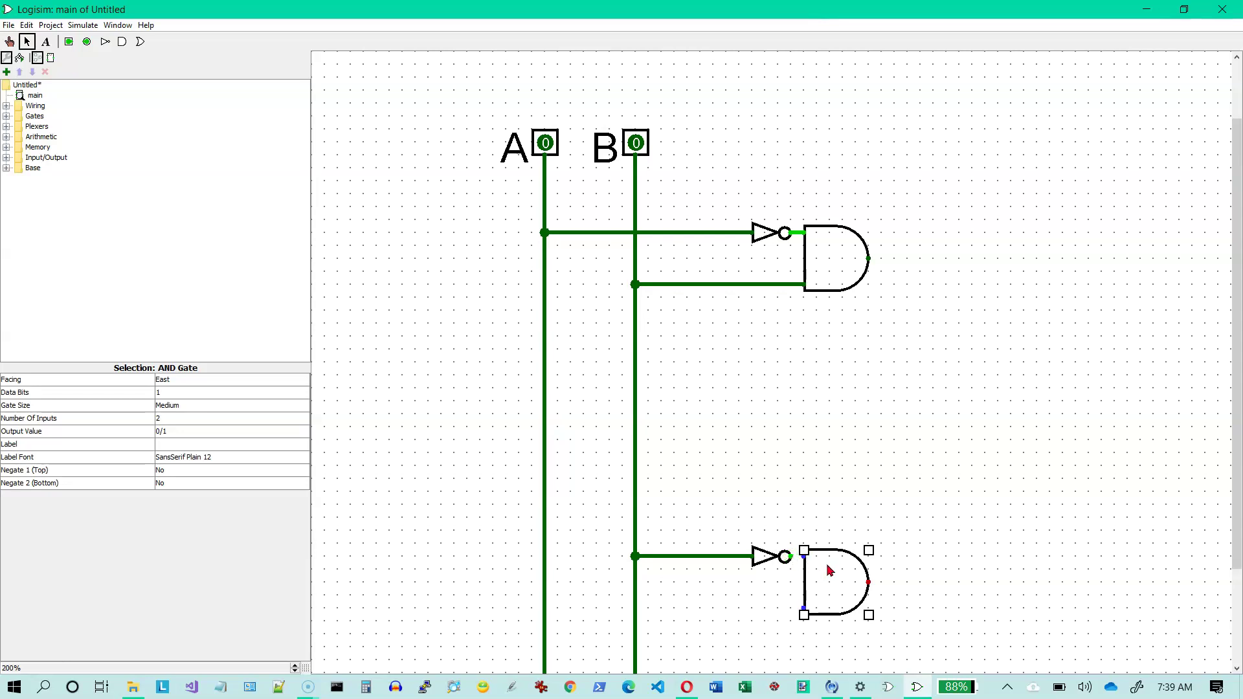
{"action": "left_click_drag", "start_coordinate": [830, 569], "coordinate": [802, 561]}
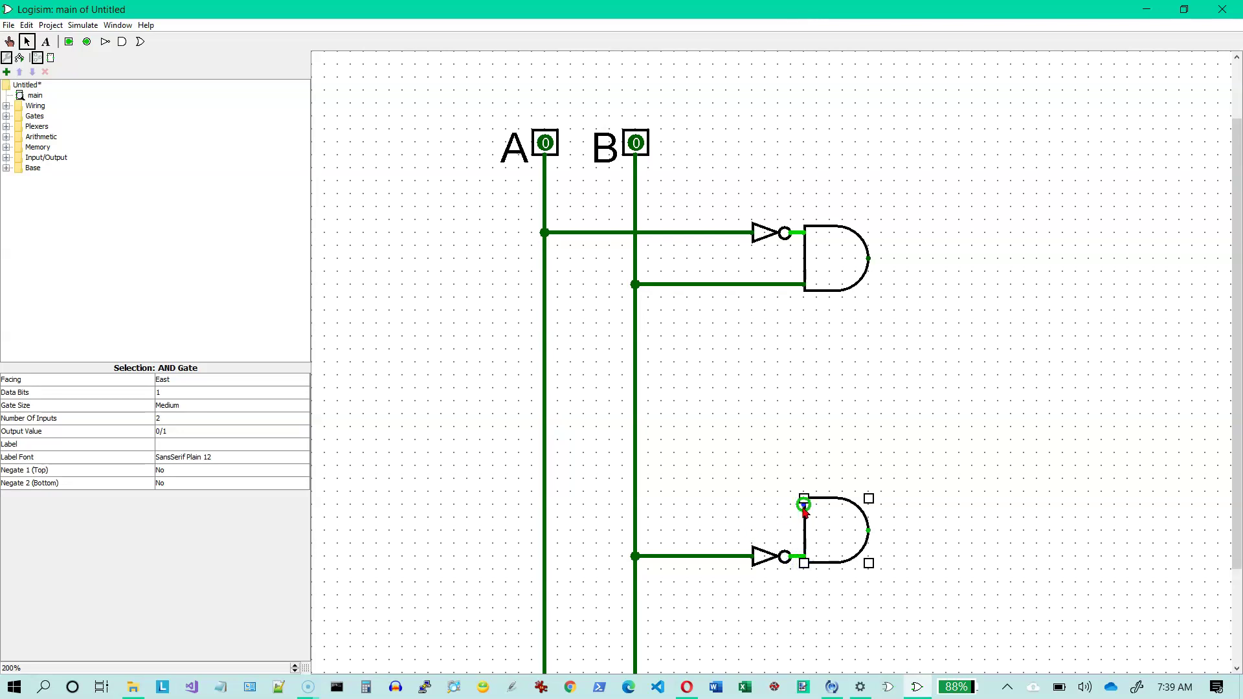
Step: Connect the lower AND gate's top input to A and run output wires from both AND gates
{"action": "left_click_drag", "start_coordinate": [803, 504], "coordinate": [545, 505]}
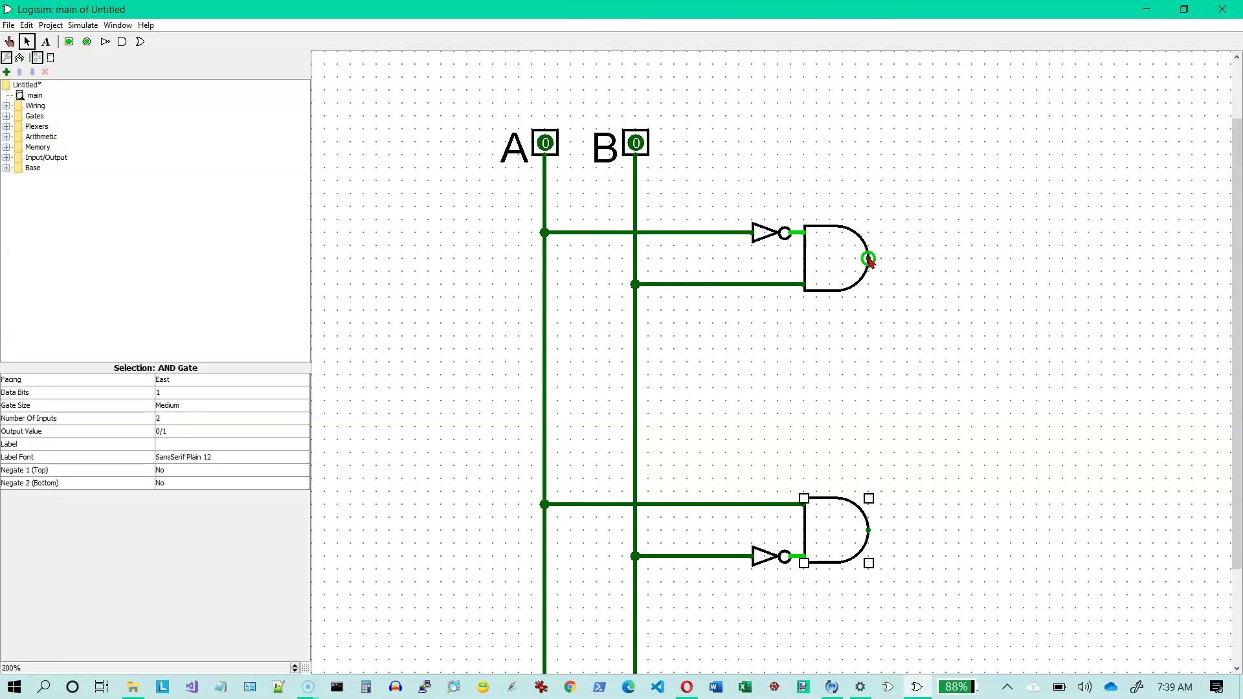
{"action": "left_click_drag", "start_coordinate": [869, 259], "coordinate": [921, 258]}
{"action": "left_click_drag", "start_coordinate": [869, 533], "coordinate": [919, 532]}
Step: Place a 2-input OR gate right of the AND gates and wire its inputs to both AND outputs
{"action": "left_click", "coordinate": [142, 43]}
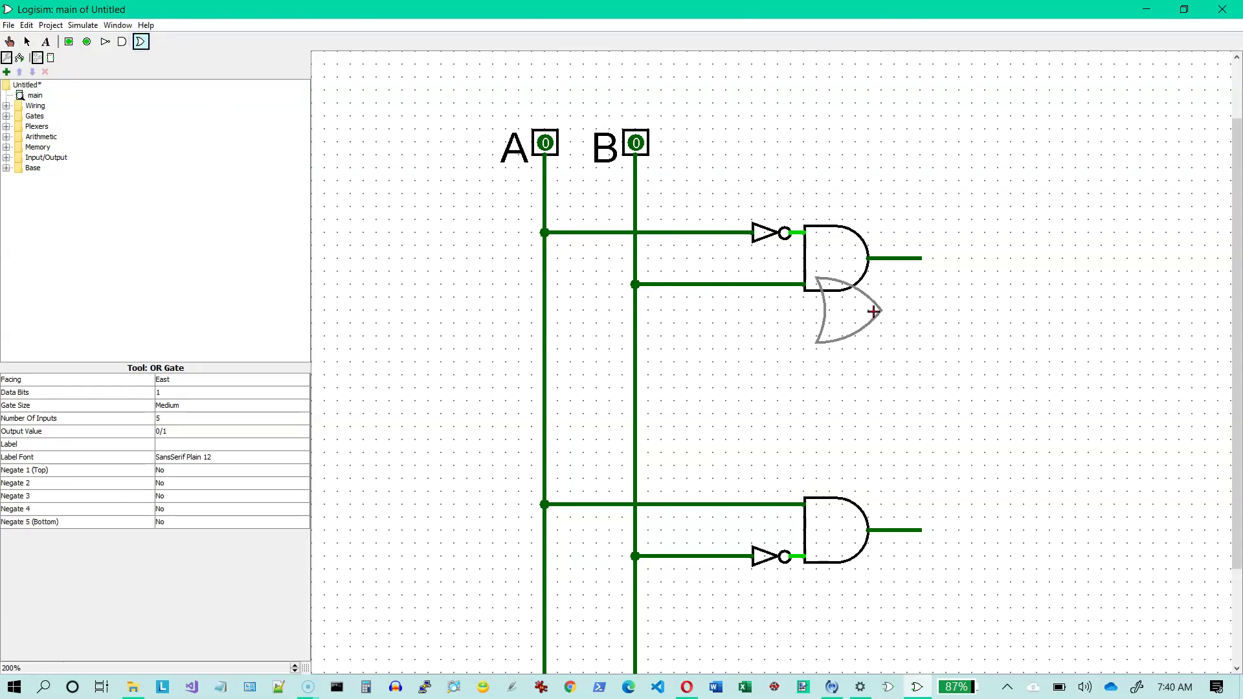
{"action": "left_click", "coordinate": [1049, 374]}
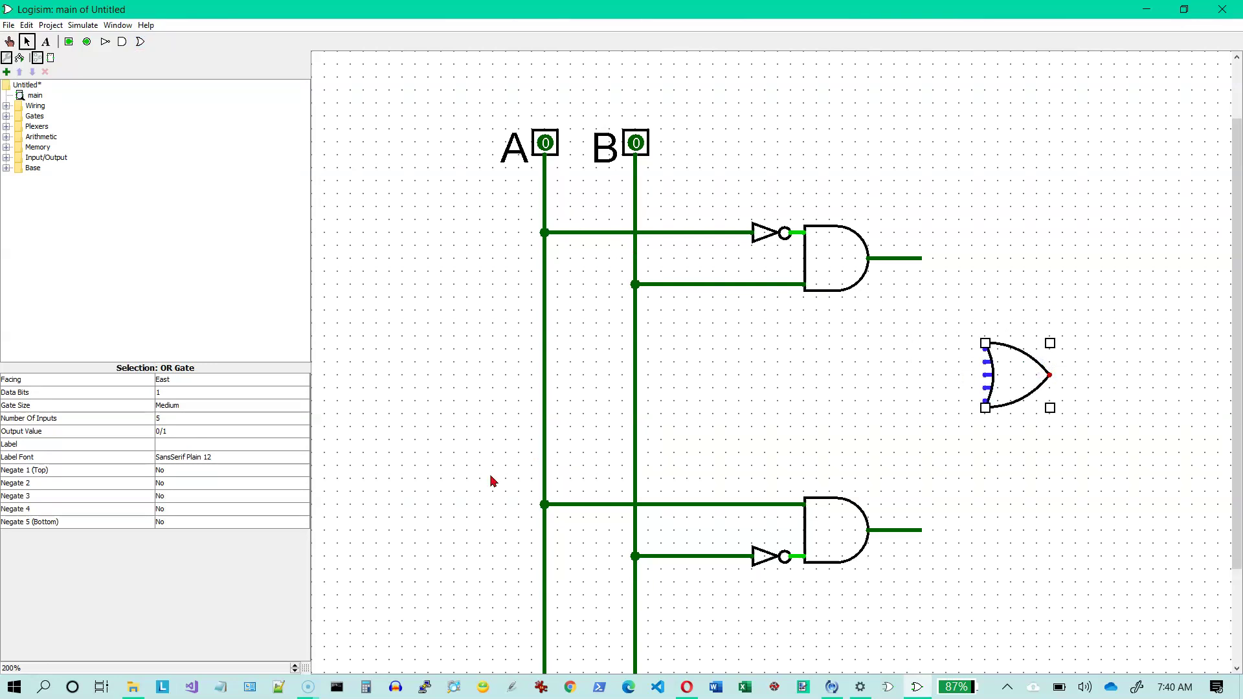
{"action": "left_click", "coordinate": [258, 421]}
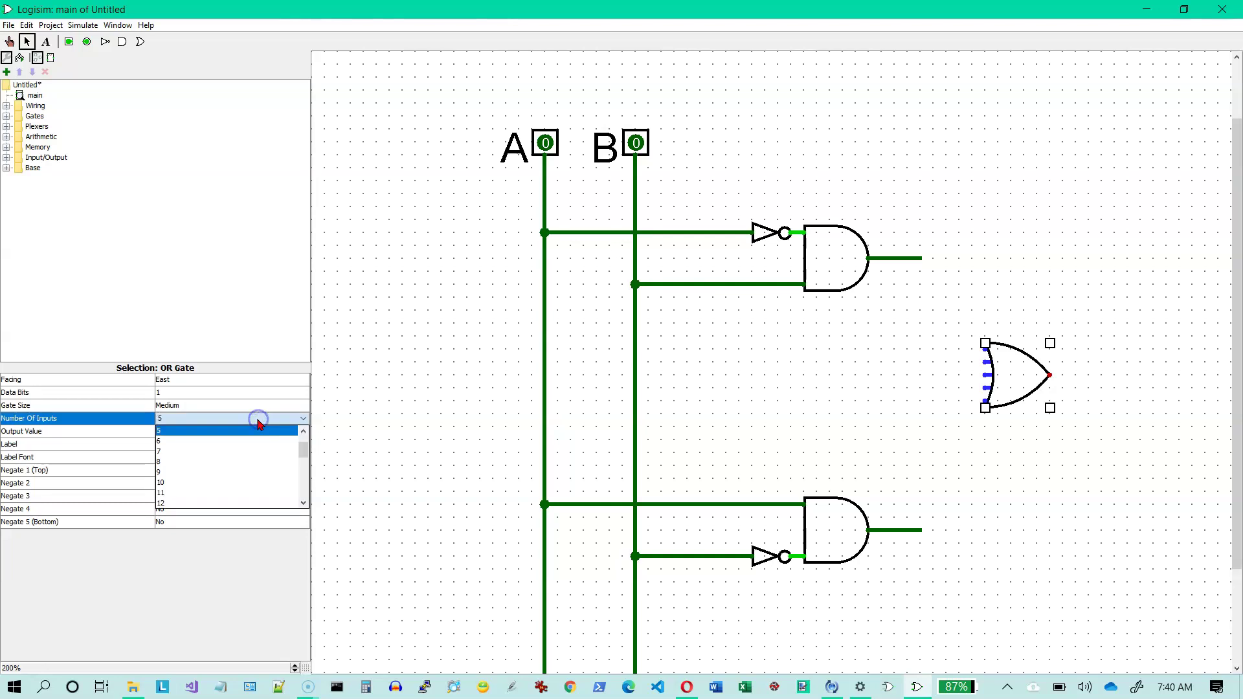
{"action": "left_click_drag", "start_coordinate": [303, 438], "coordinate": [303, 432]}
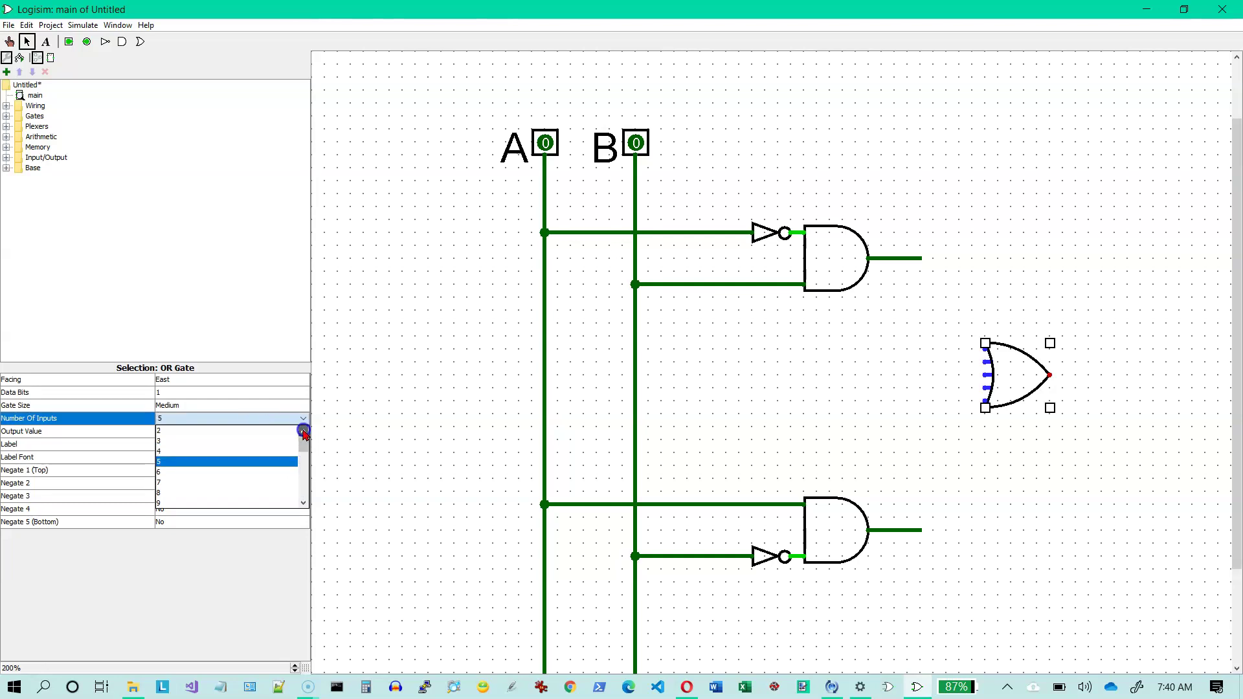
{"action": "left_click", "coordinate": [215, 432]}
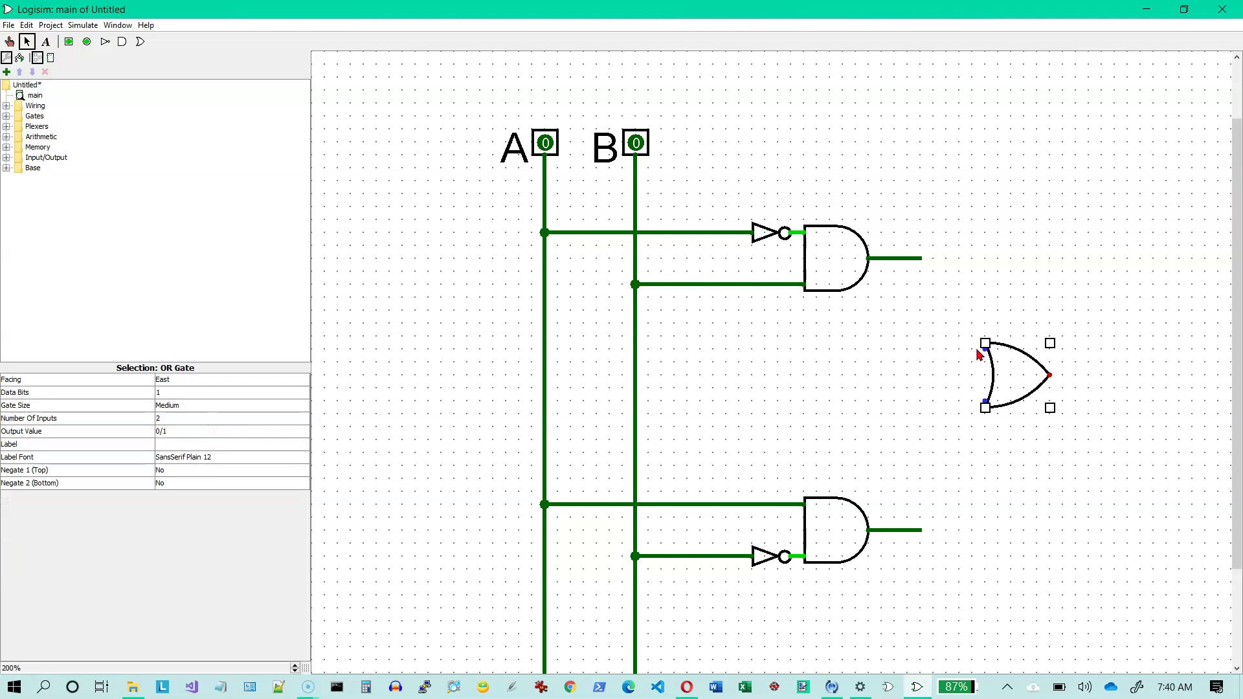
{"action": "left_click_drag", "start_coordinate": [985, 350], "coordinate": [919, 258]}
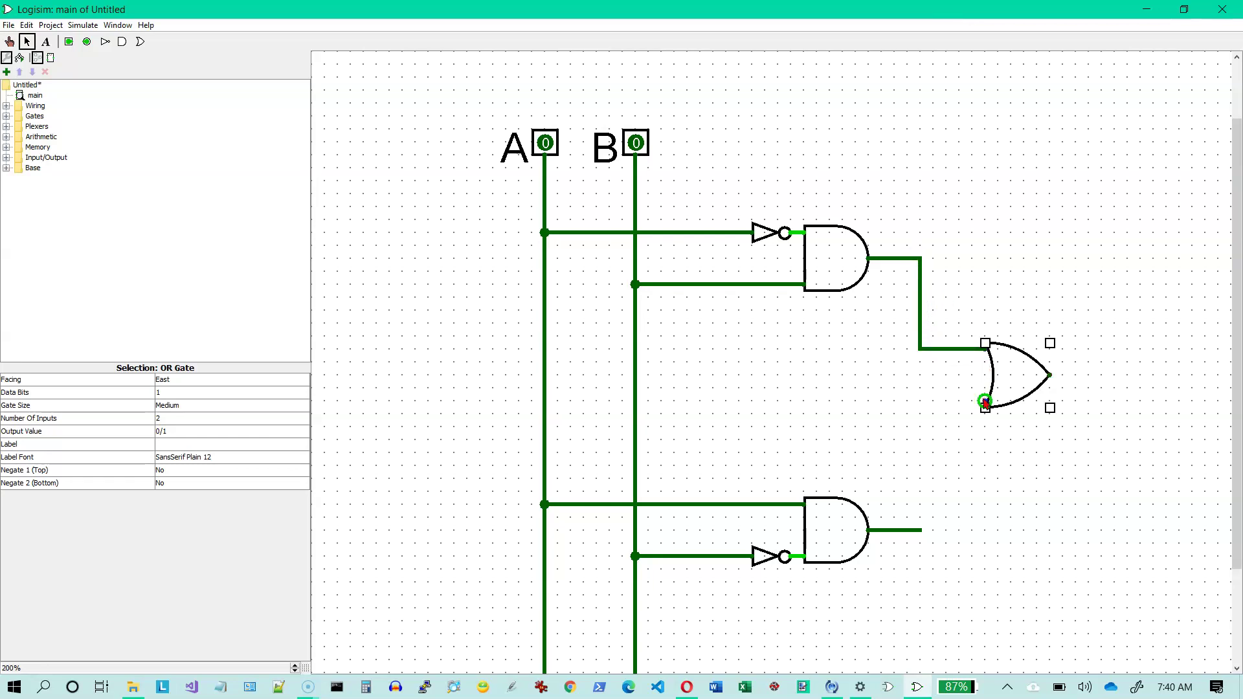
{"action": "left_click_drag", "start_coordinate": [985, 402], "coordinate": [920, 529]}
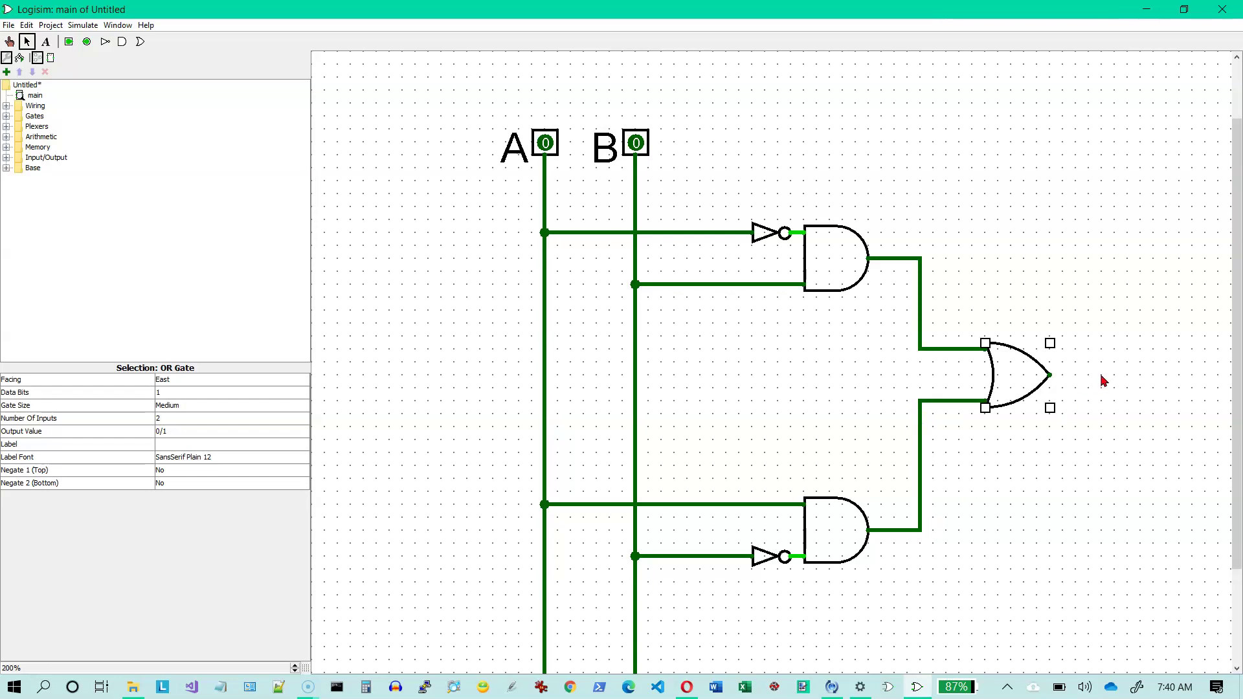
Step: Run an output wire from the OR gate and put an LED from Input/Output at its end
{"action": "left_click_drag", "start_coordinate": [1050, 374], "coordinate": [1129, 374]}
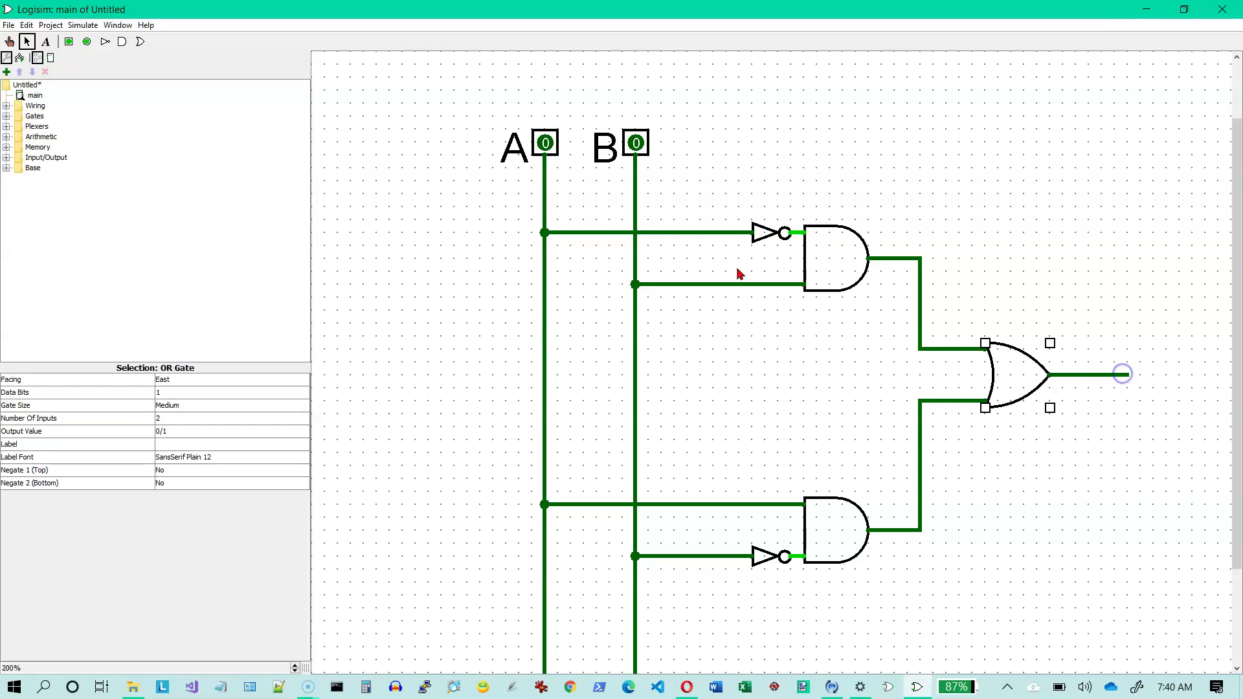
{"action": "left_click", "coordinate": [6, 159]}
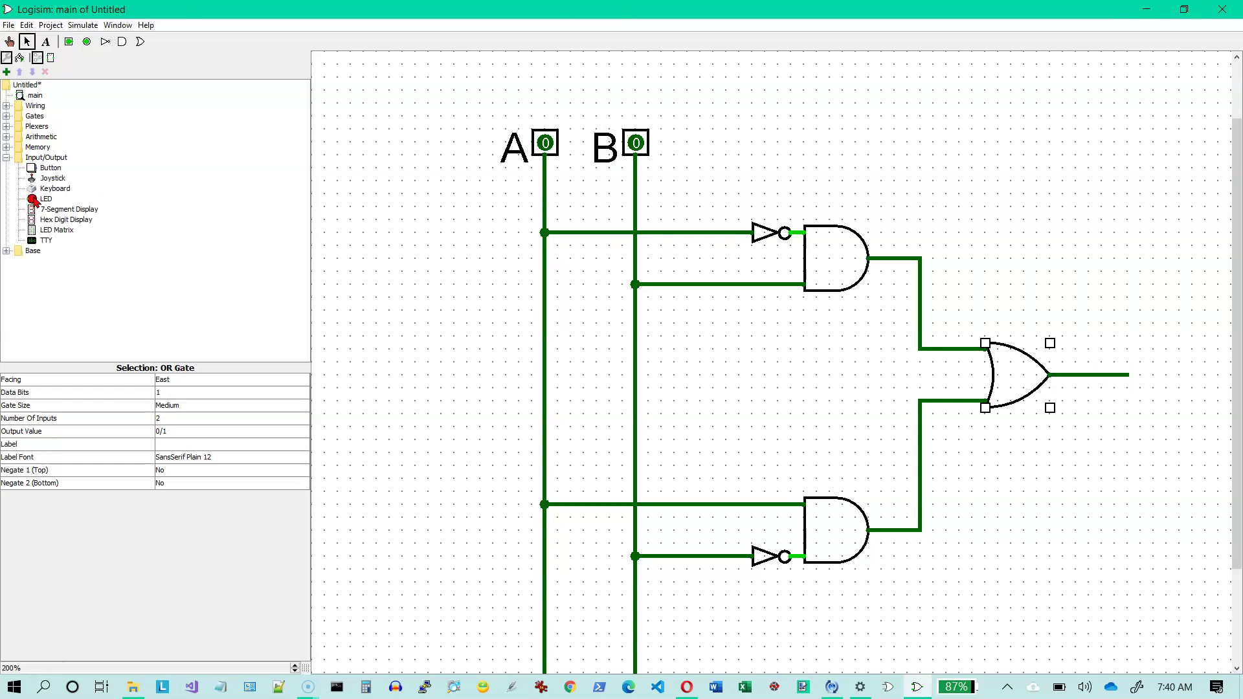
{"action": "left_click", "coordinate": [33, 200]}
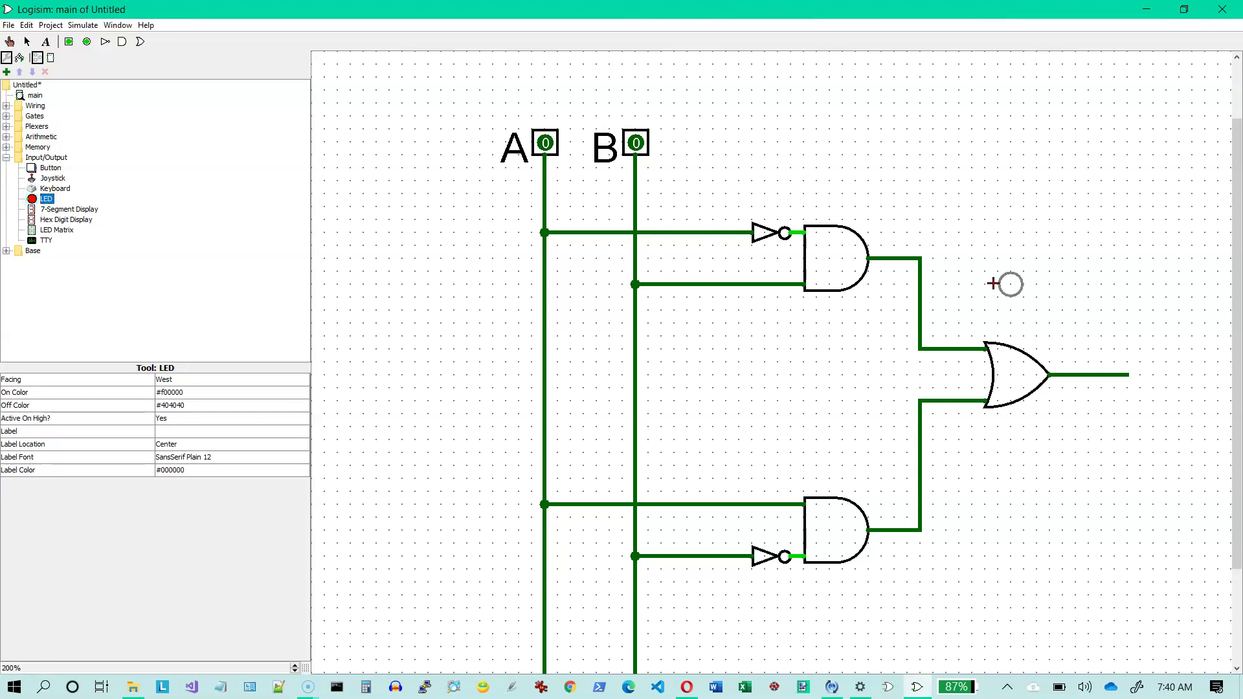
{"action": "left_click", "coordinate": [1127, 375]}
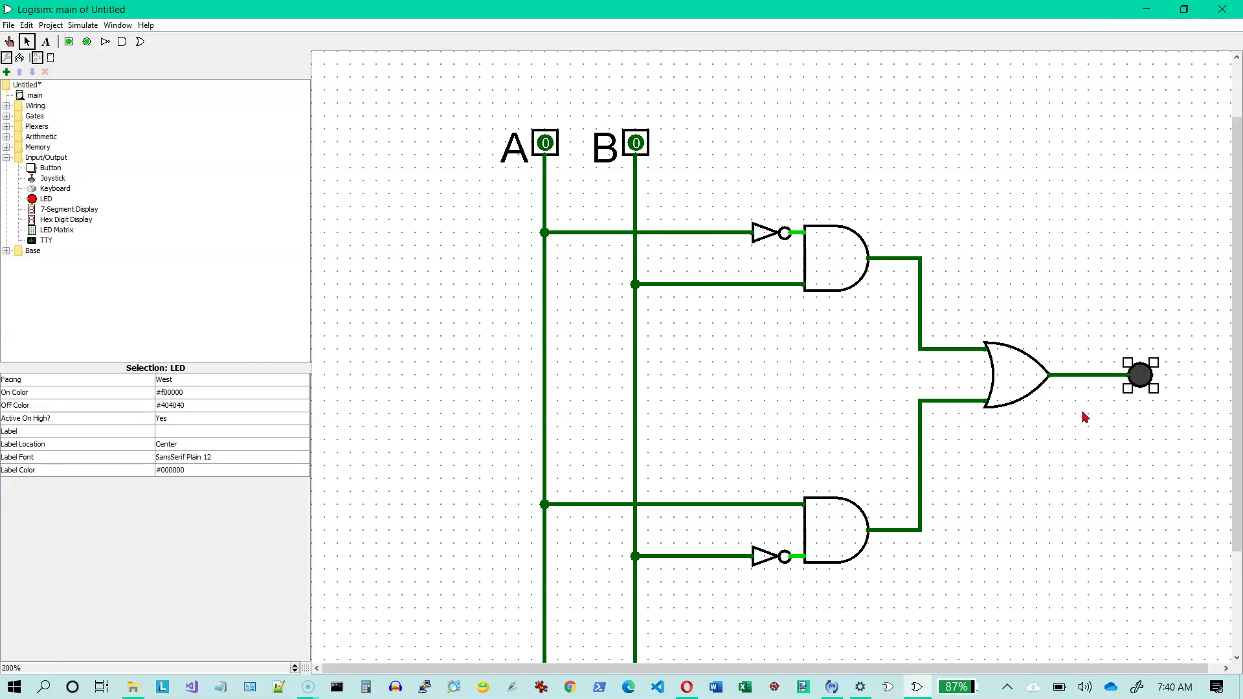
Step: Shorten the dangling A and B wires so each ends at its lower gate connection
{"action": "scroll", "coordinate": [1085, 413], "scroll_direction": "down", "scroll_amount": 3}
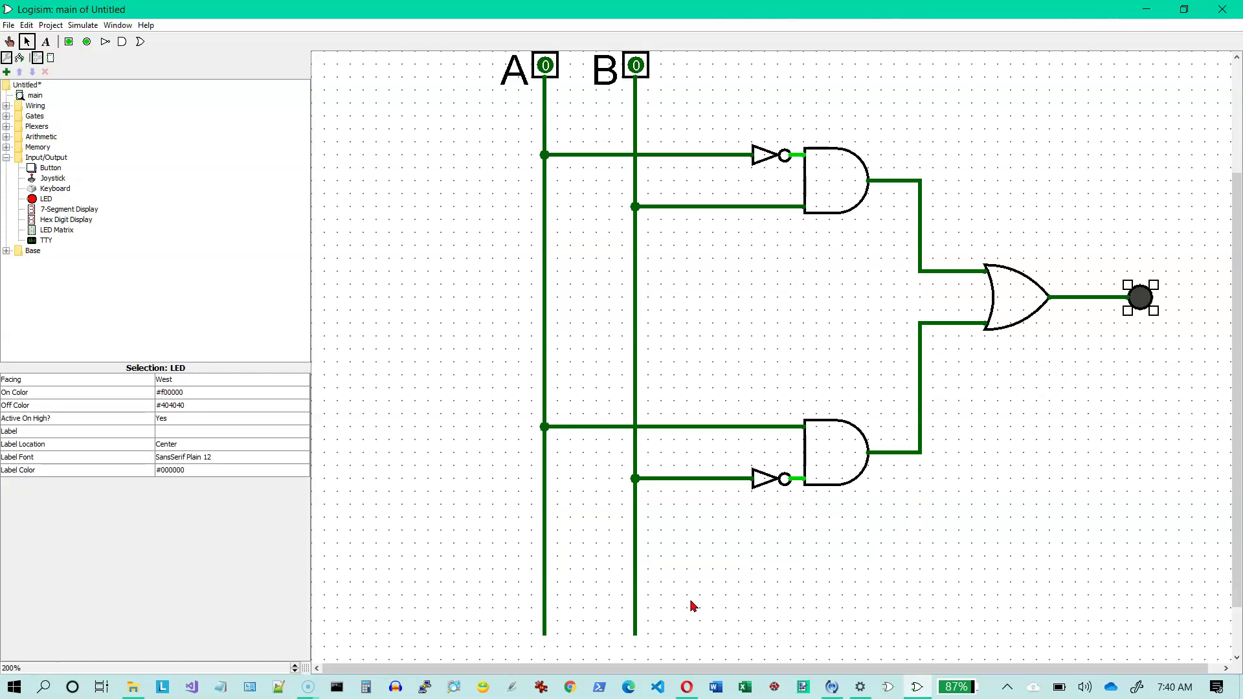
{"action": "left_click_drag", "start_coordinate": [635, 635], "coordinate": [635, 479]}
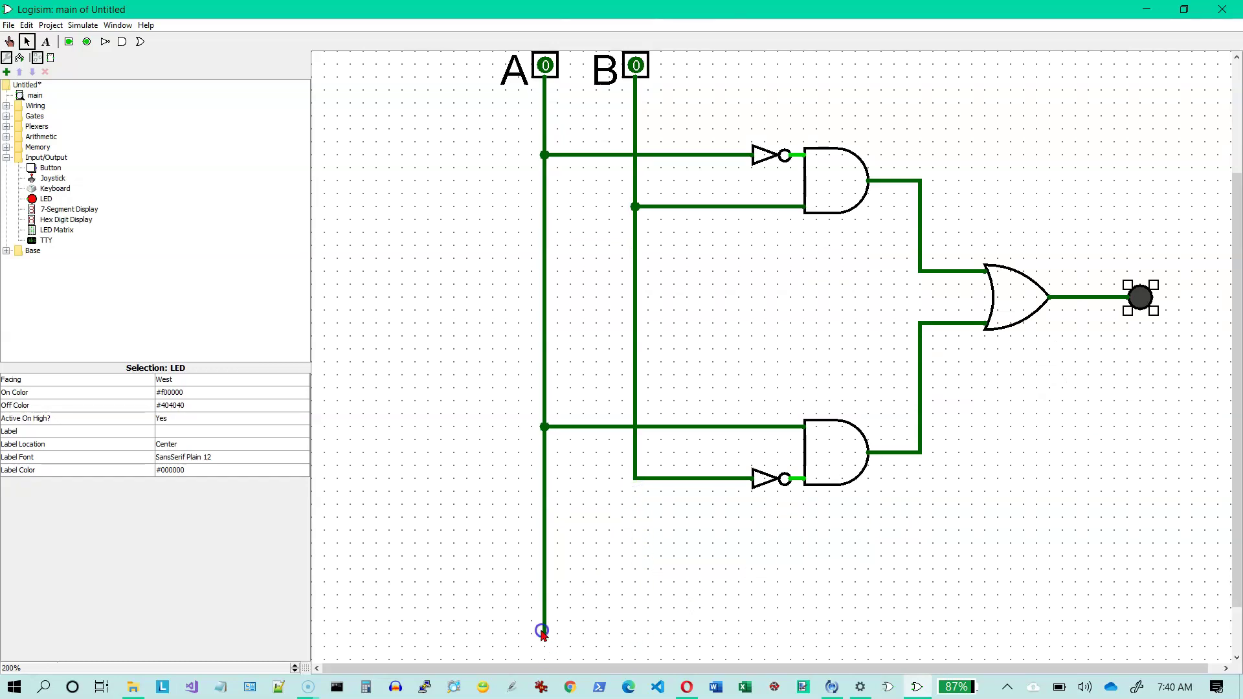
{"action": "left_click_drag", "start_coordinate": [543, 632], "coordinate": [543, 428]}
{"action": "scroll", "coordinate": [544, 428], "scroll_direction": "up", "scroll_amount": 3}
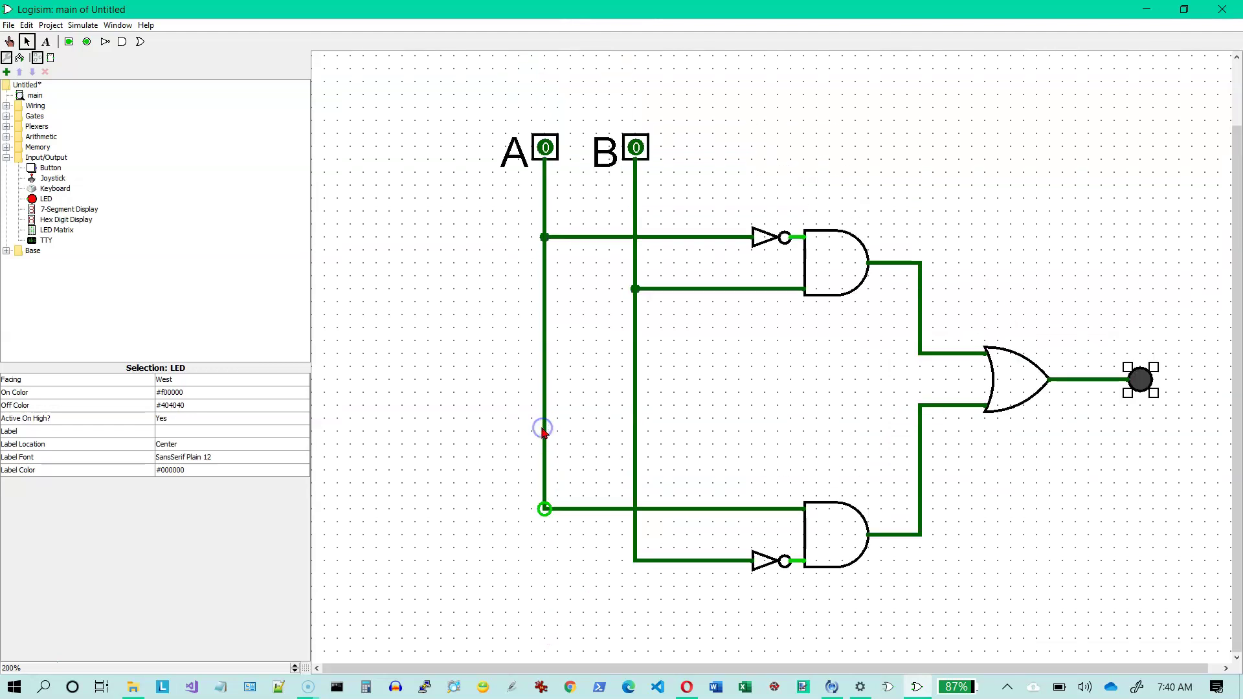
Step: With the Poke tool, toggle B to 1, back to 0, then A and B both to 1 while watching the LED
{"action": "left_click", "coordinate": [11, 44]}
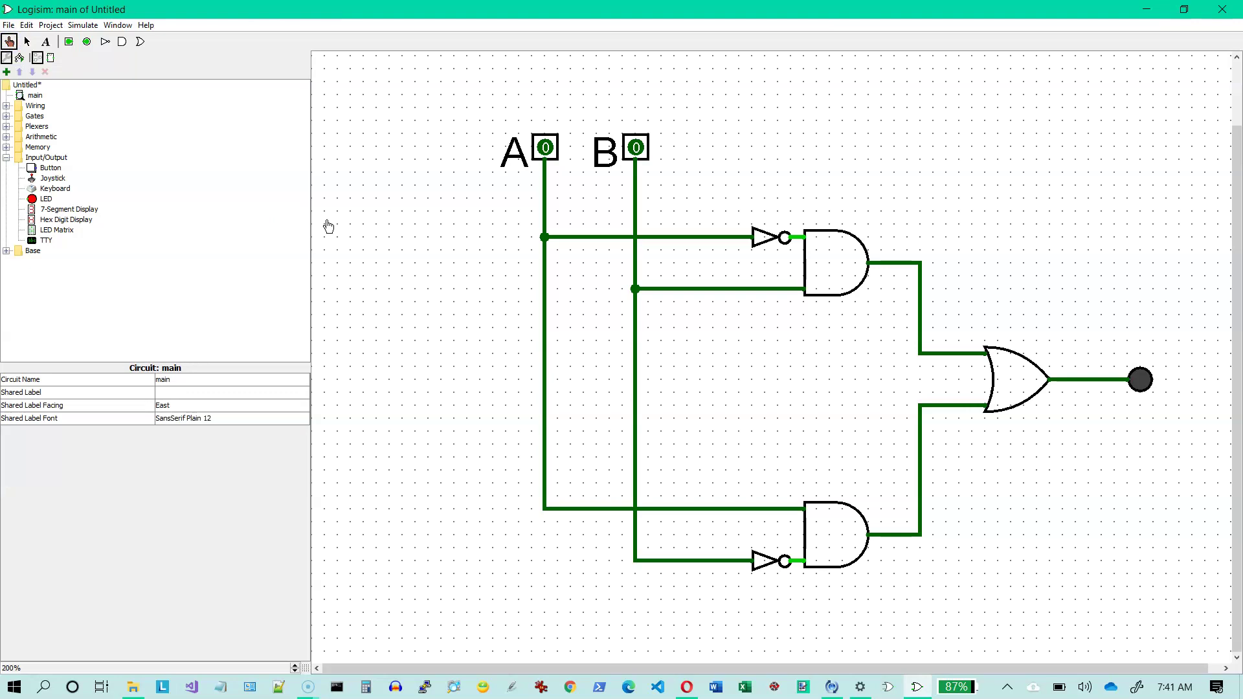
{"action": "left_click", "coordinate": [636, 149]}
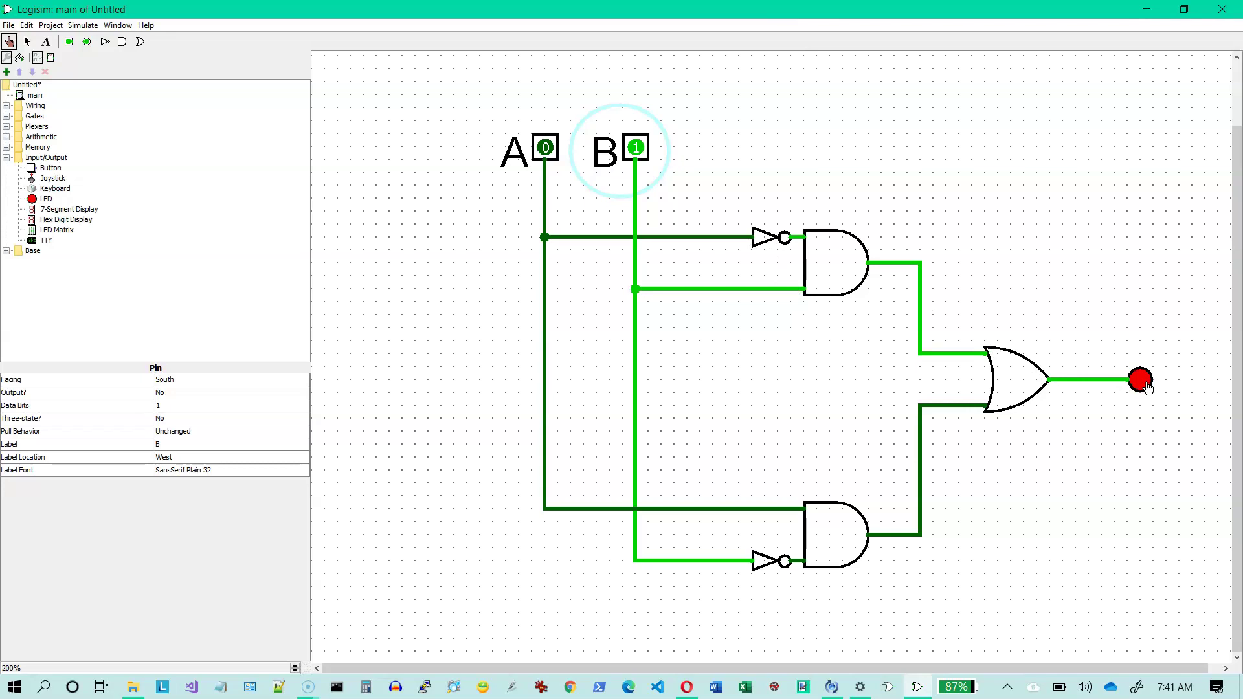
{"action": "left_click", "coordinate": [636, 149]}
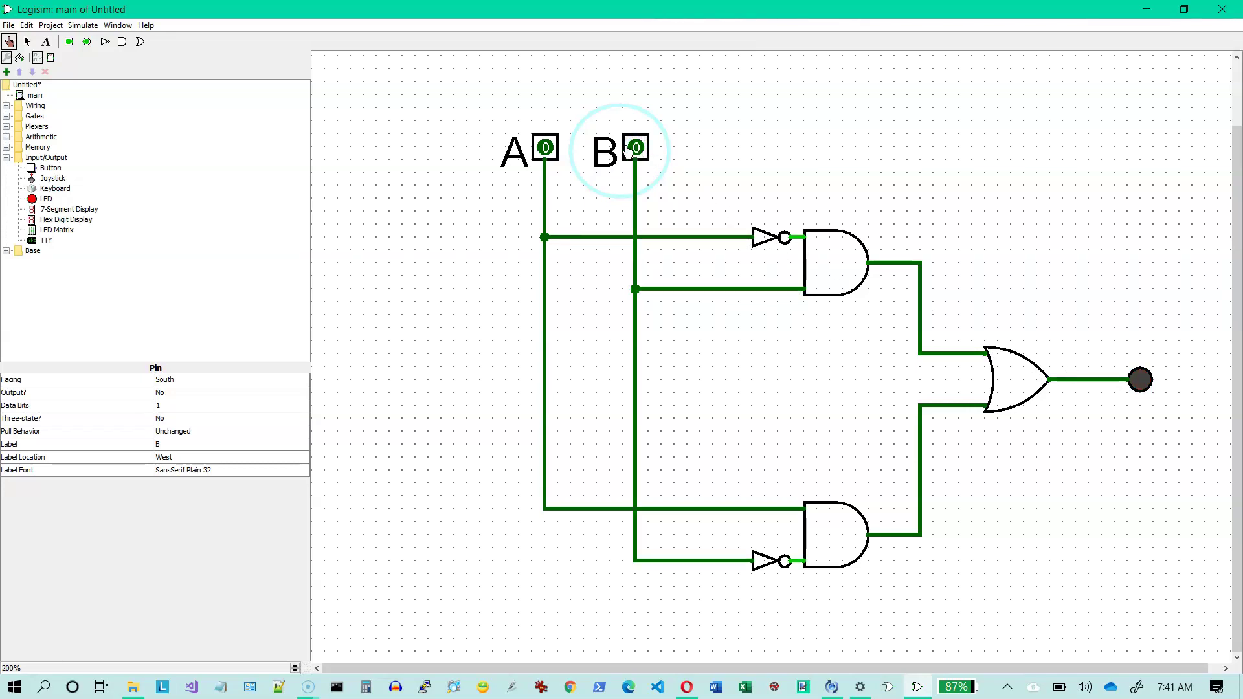
{"action": "left_click", "coordinate": [545, 149]}
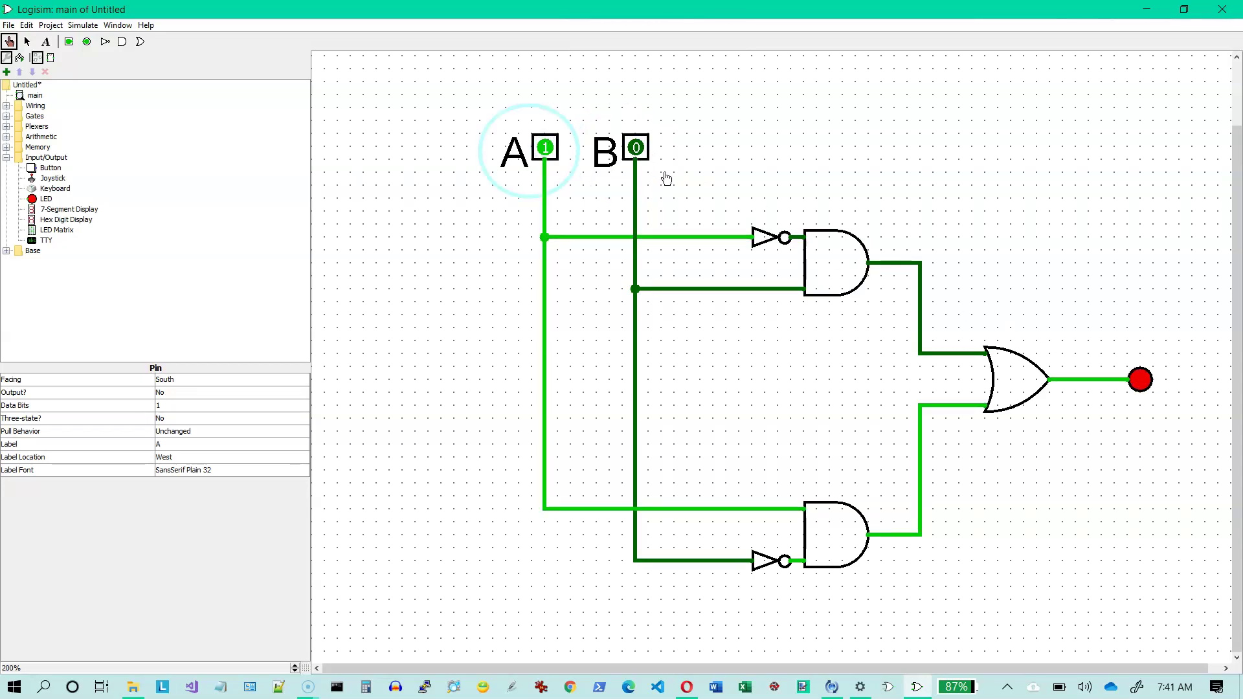
{"action": "left_click", "coordinate": [636, 148]}
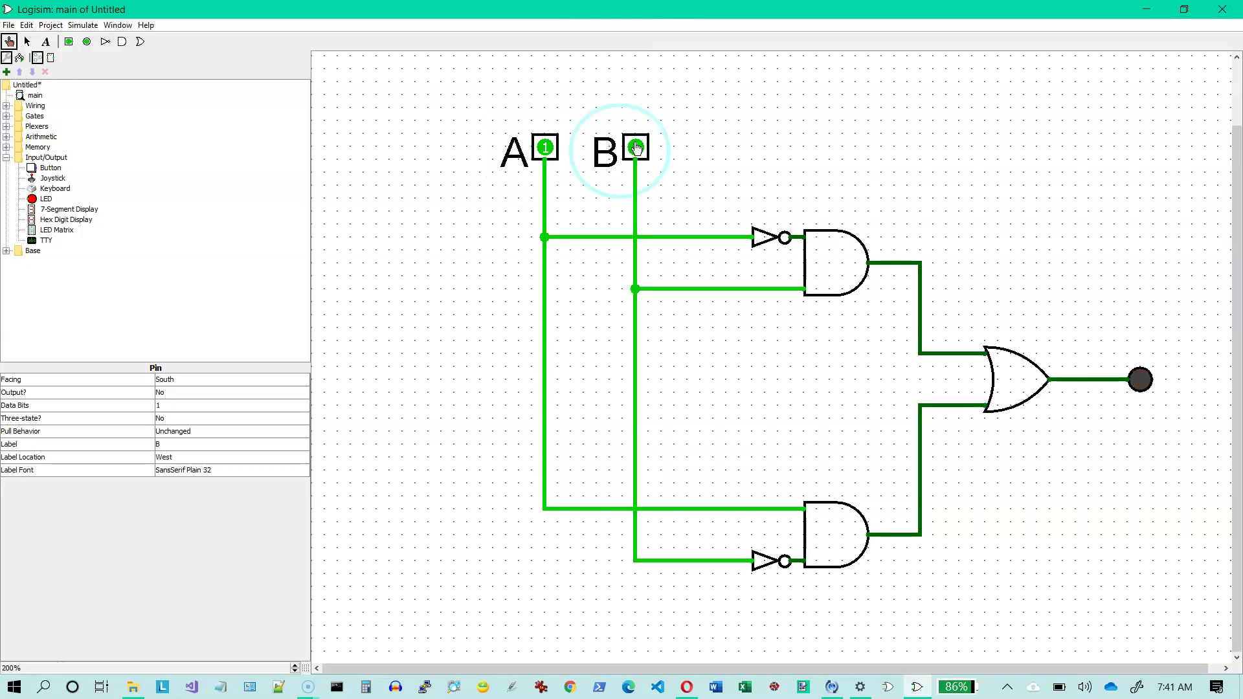